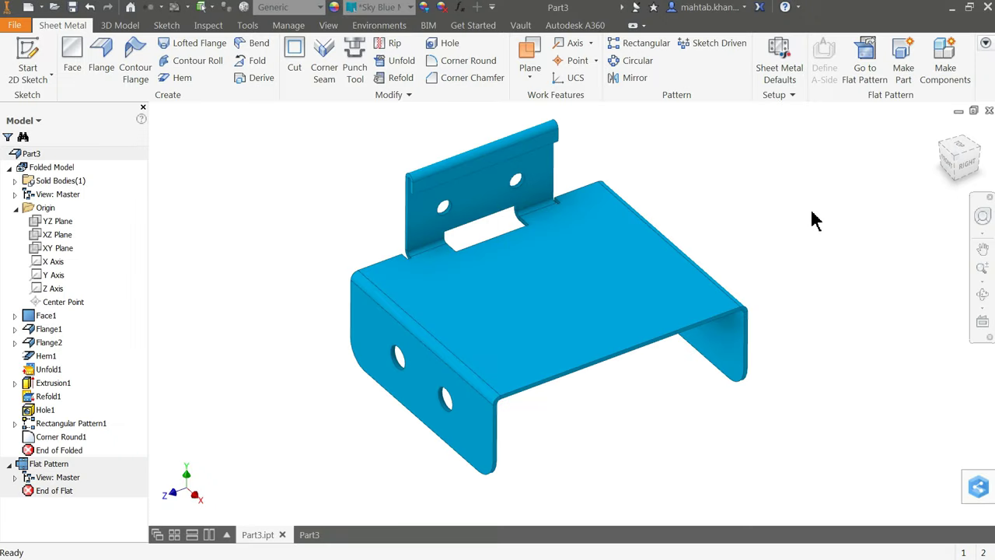
Orbit the bracket, then switch to the Part3 drawing showing the 57,26 by 30,00 flat pattern
mouse_move(815, 220)
shift+middle_down()
mouse_move(768, 215)
mouse_move(822, 215)
mouse_move(835, 202)
mouse_move(817, 218)
mouse_move(803, 206)
mouse_move(806, 215)
shift+middle_up()
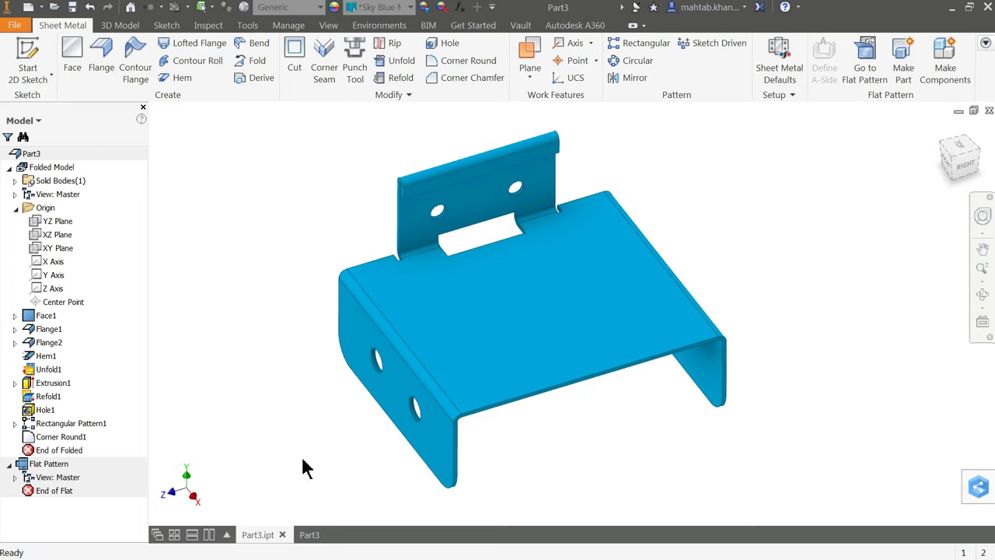
click(308, 534)
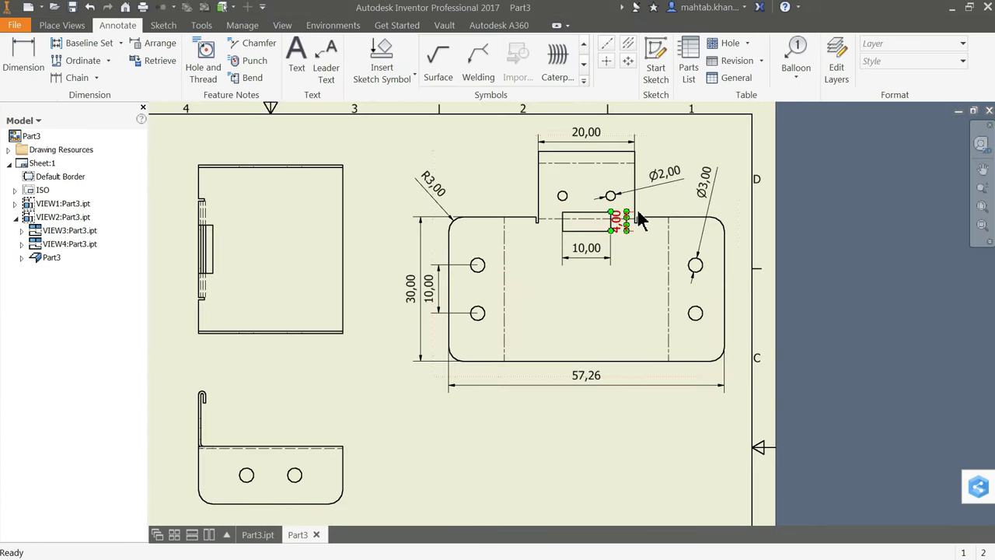
Zoom around the drawing and inspect the horizontal and vertical 10,00 dimensions
scroll(587, 247, down, 2)
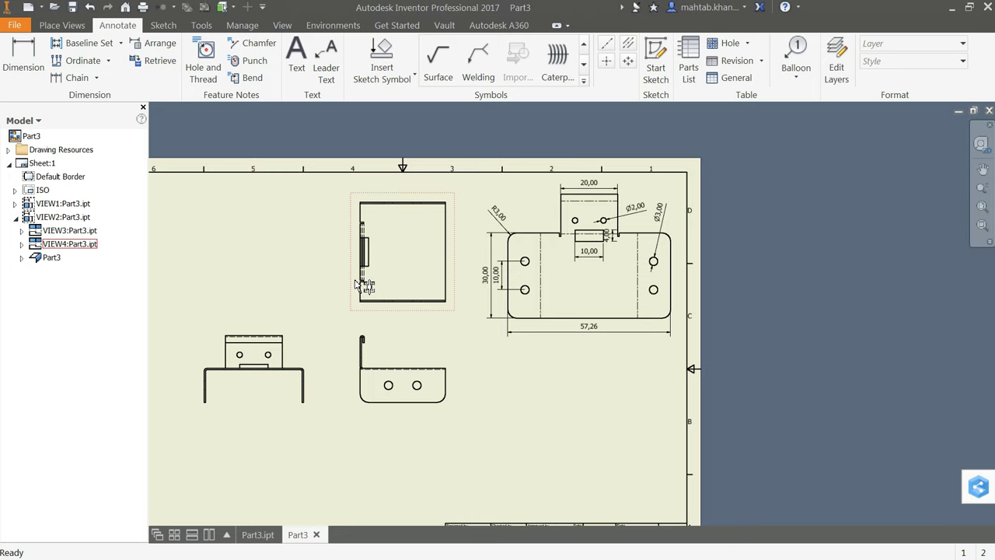
scroll(355, 281, up, 3)
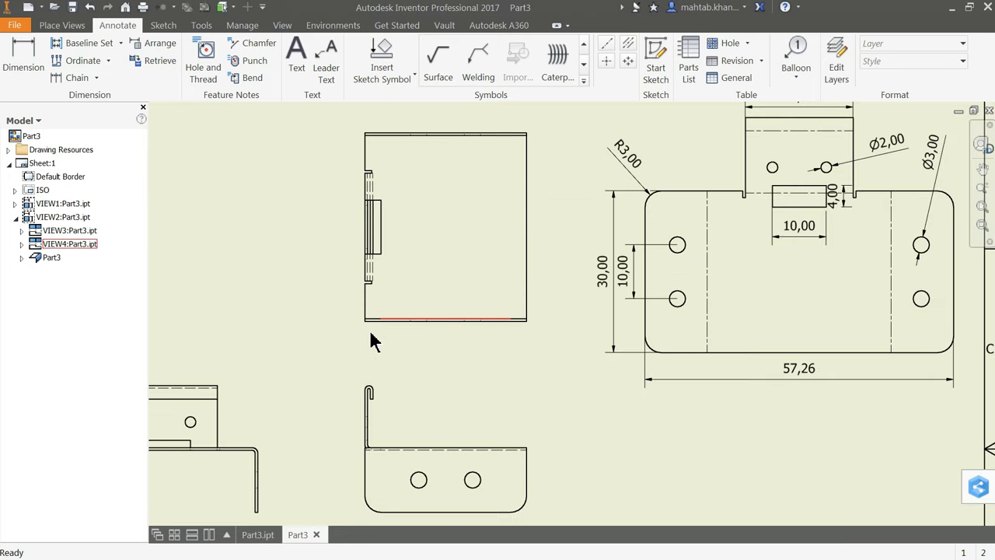
scroll(455, 316, down, 2)
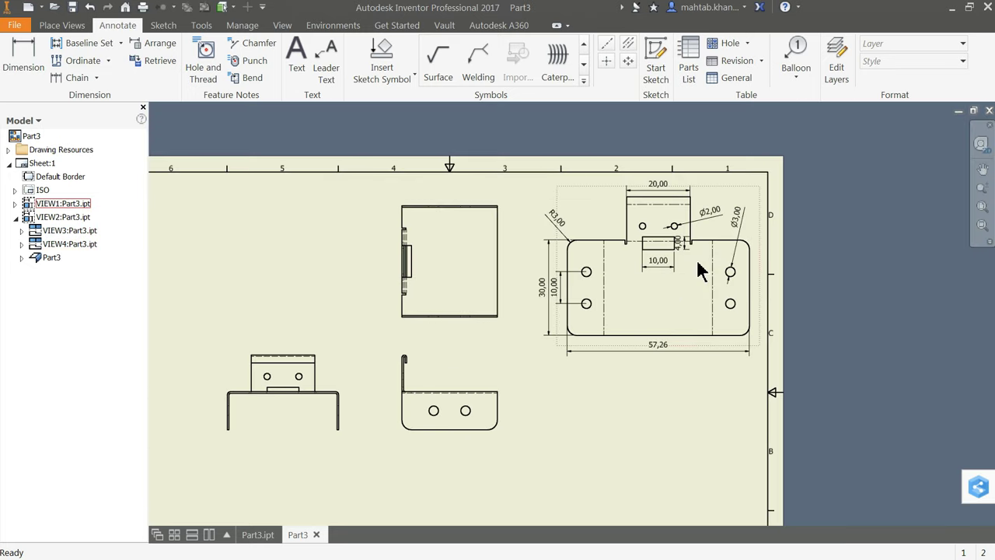
scroll(700, 266, up, 2)
click(650, 272)
key(Escape)
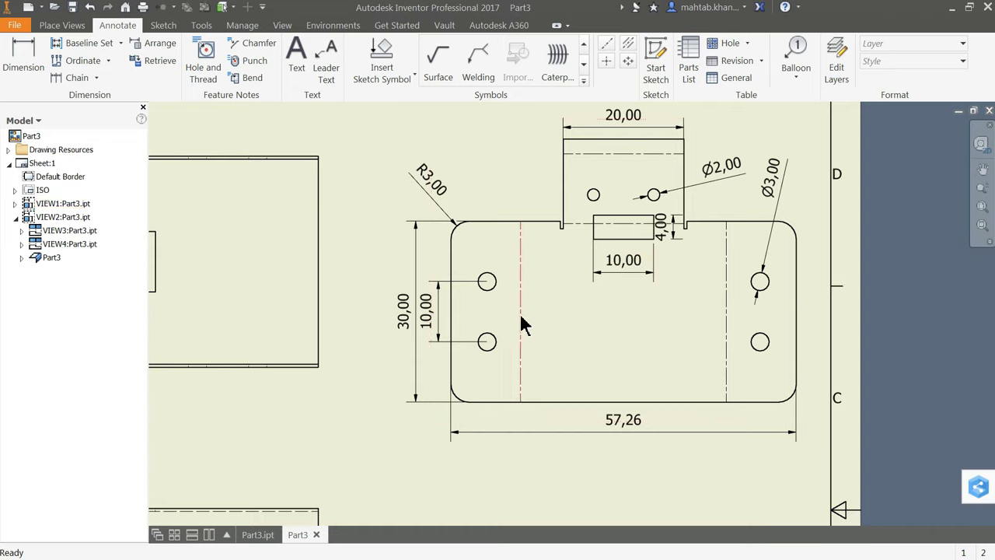
click(439, 314)
key(Escape)
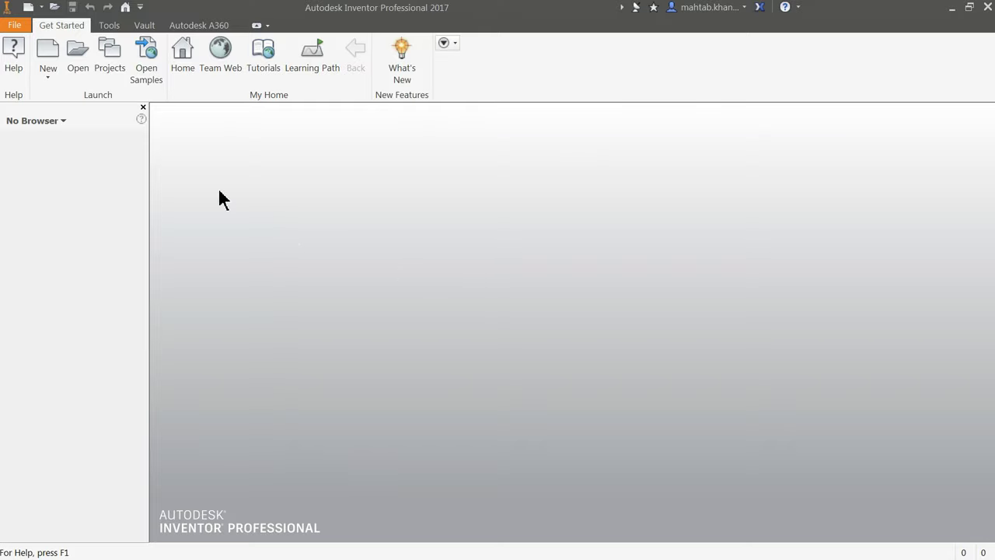
Create a new part, Part3, from the Metric Sheet Metal (mm).ipt template
click(49, 74)
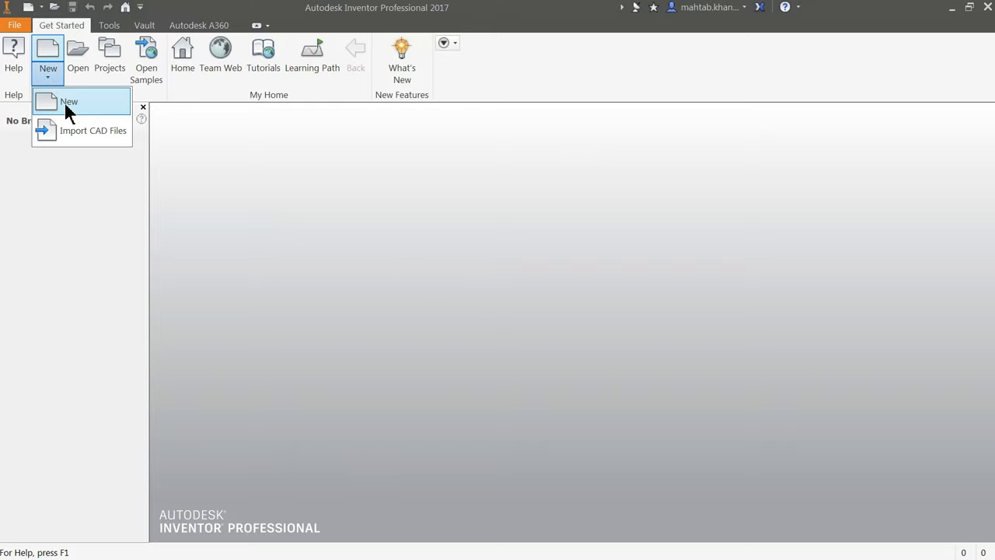
click(66, 104)
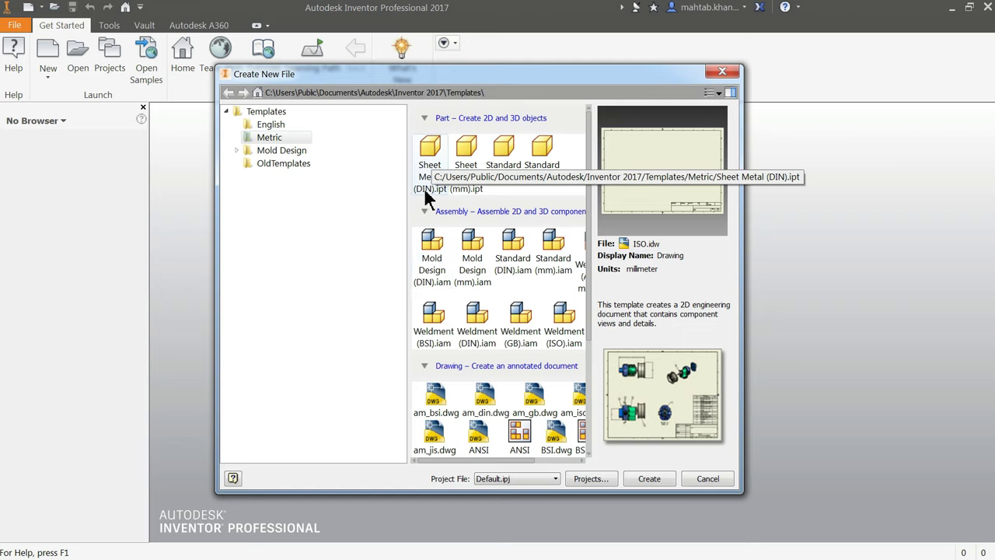
click(468, 170)
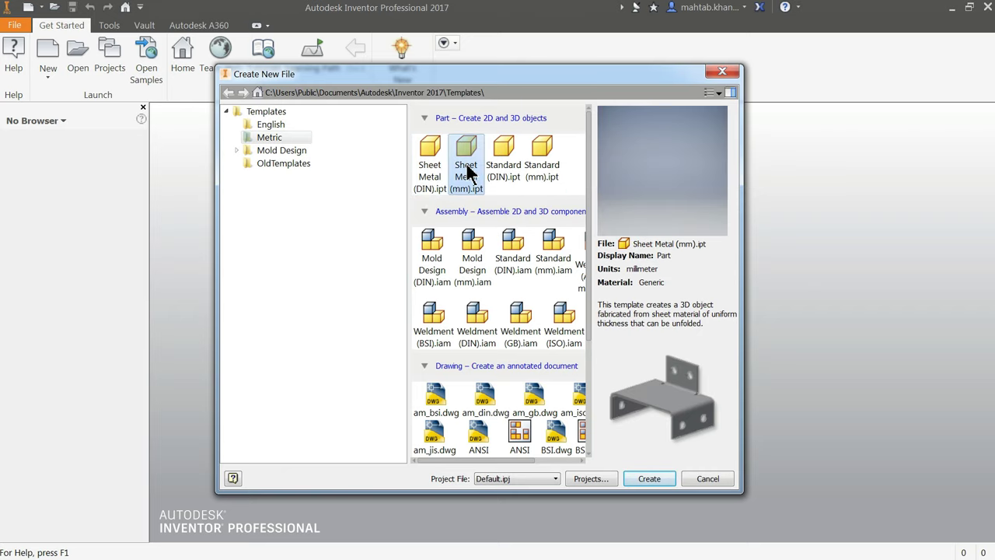
click(646, 480)
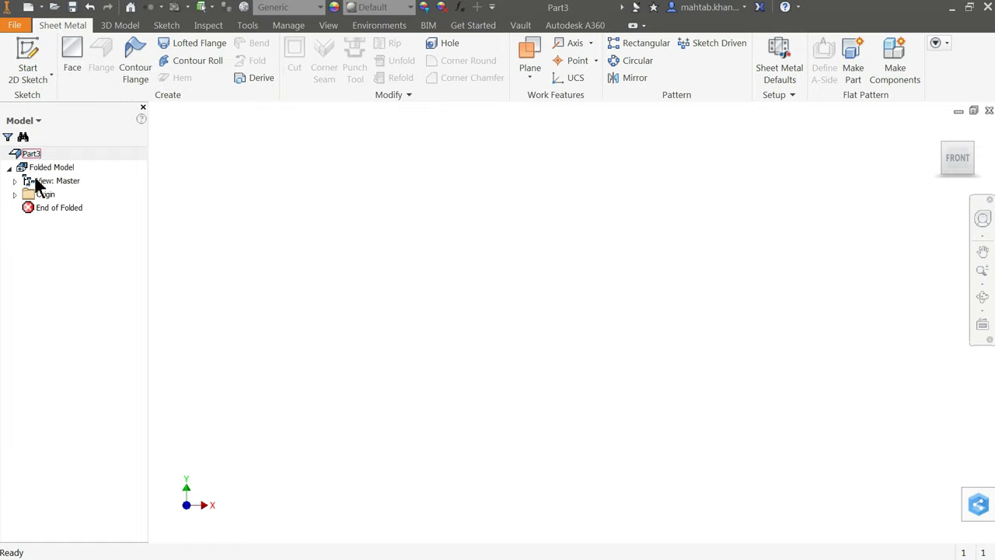
Start Sketch1 on an origin plane picked from the part's Origin folder
click(15, 195)
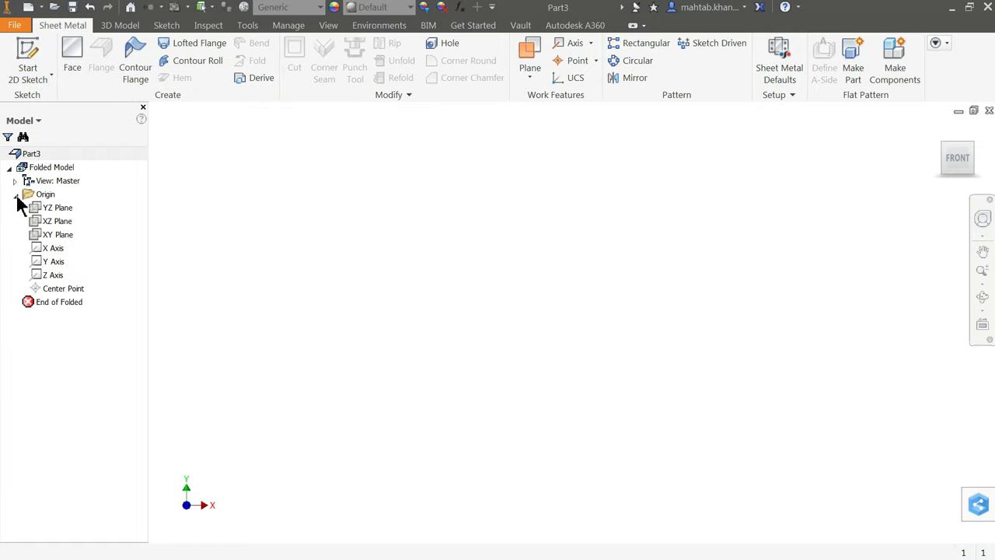
click(59, 235)
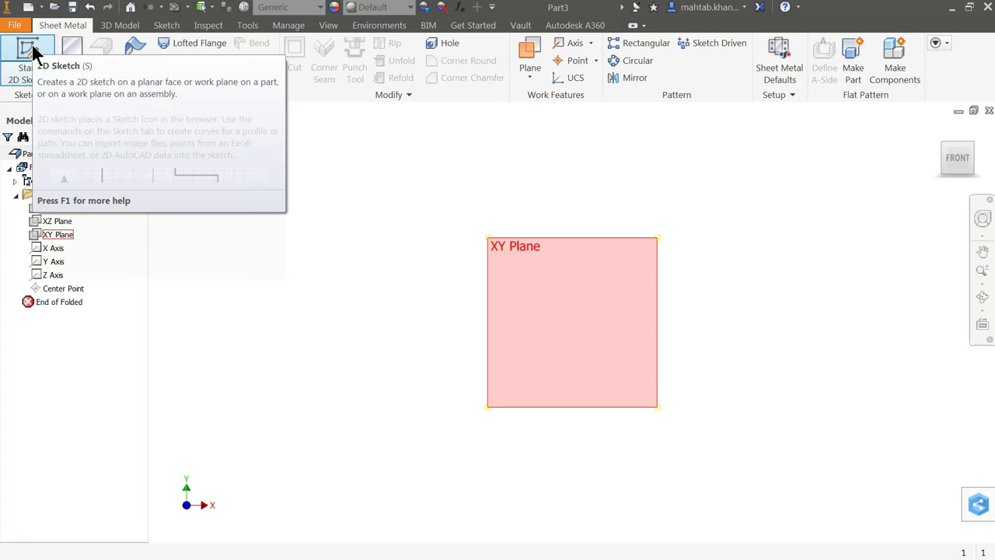
click(32, 52)
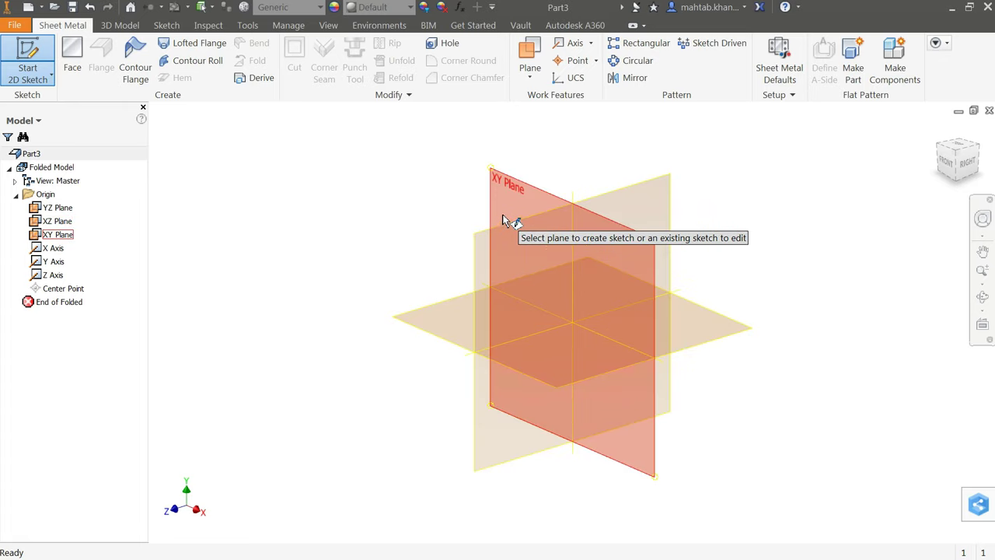
click(459, 316)
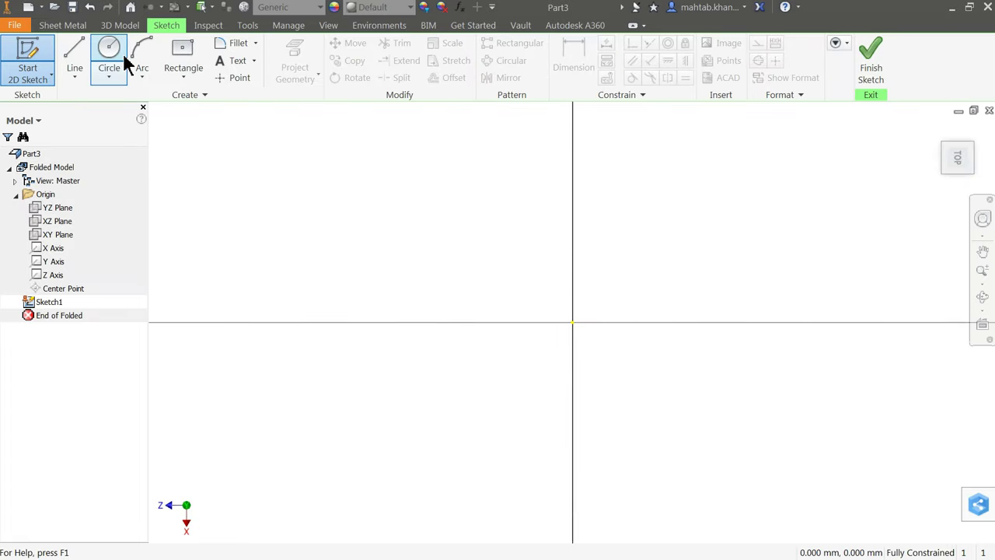
Draw a center-point rectangle at the origin, 30 mm by 35 mm, and finish the sketch
click(183, 77)
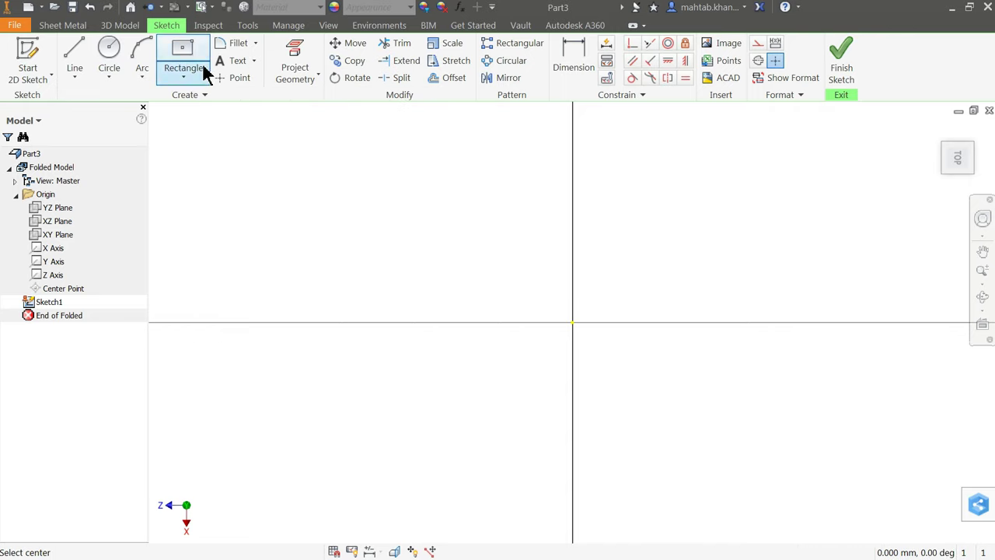
click(573, 322)
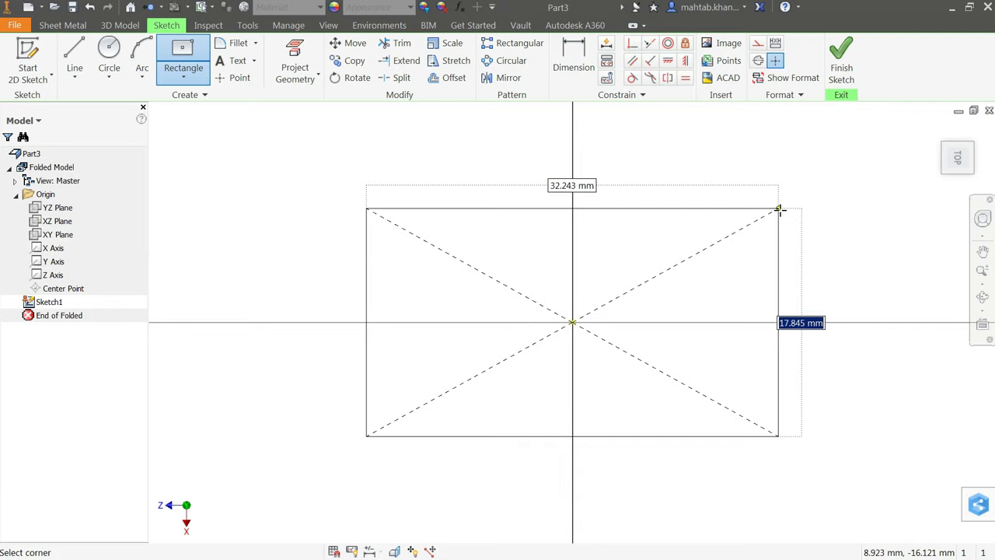
text(30)
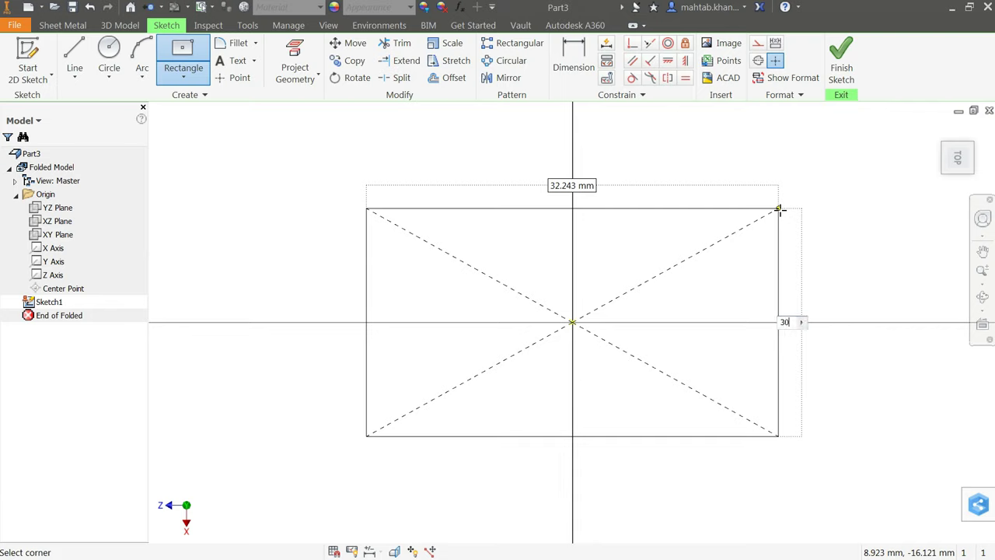
key(Tab)
text(3)
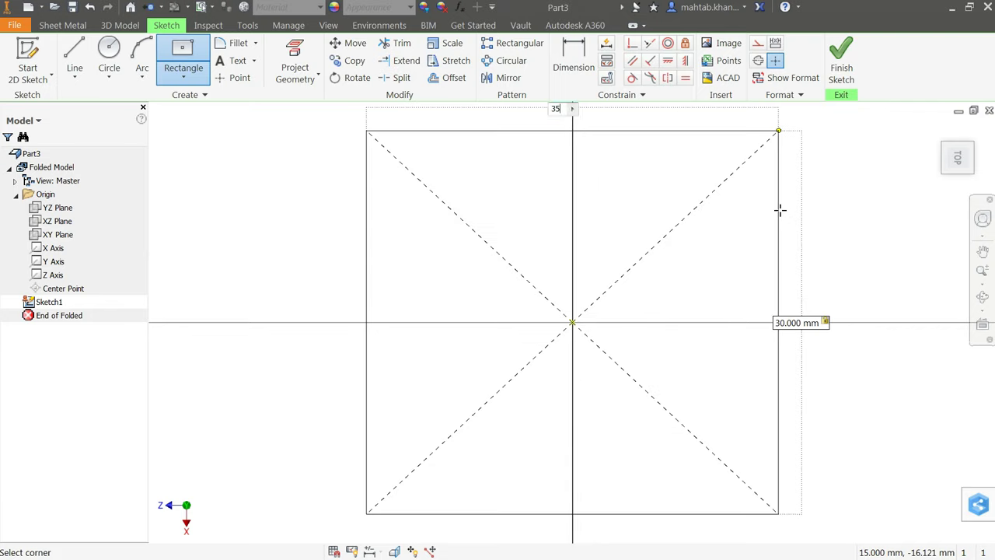
key(Tab)
key(Return)
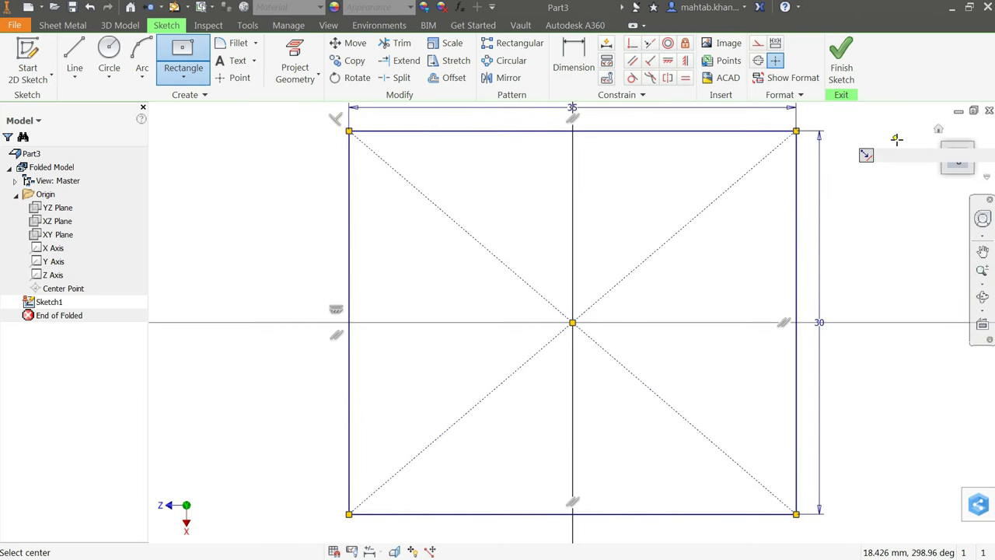
click(843, 76)
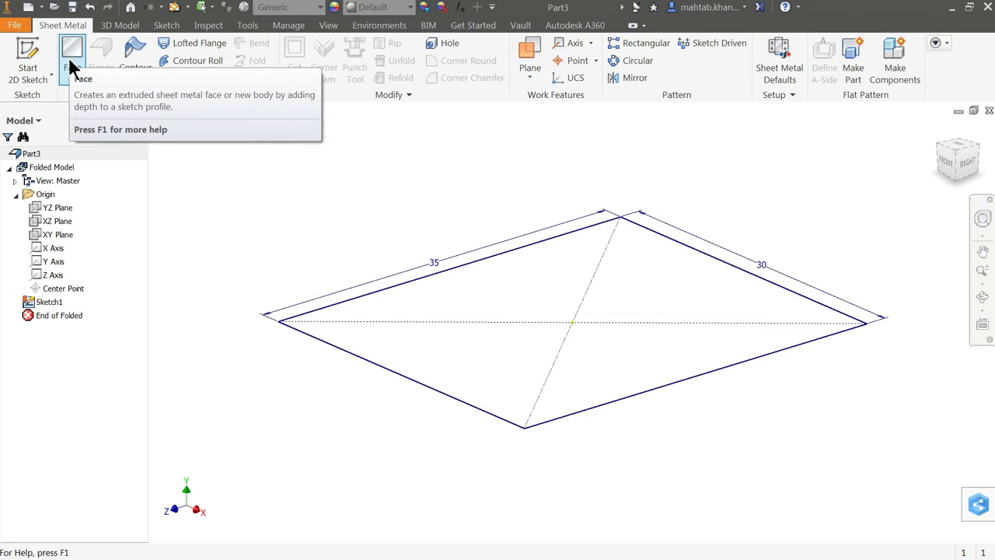
Build the Face1 base plate from the rectangle with its thickness flipped to the other side
click(70, 67)
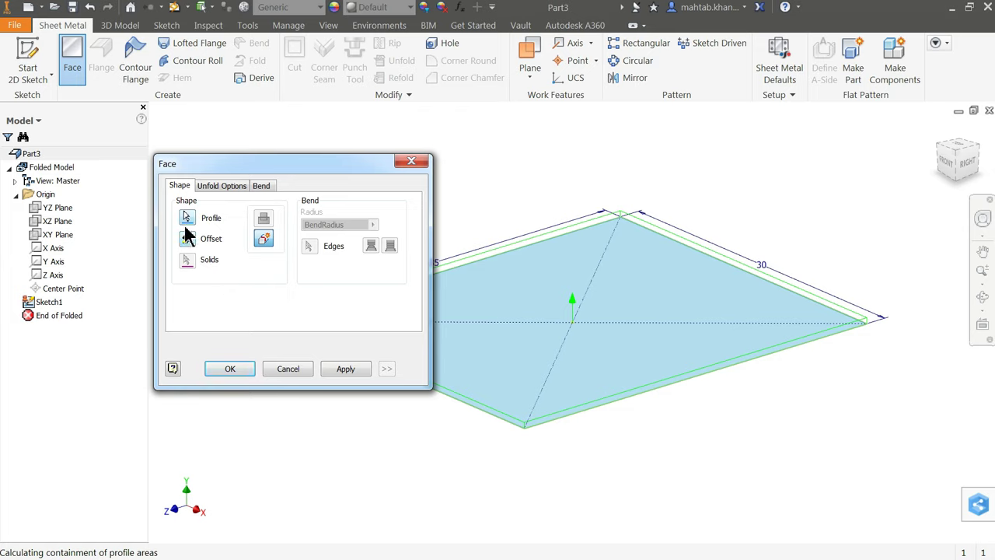
click(265, 239)
click(230, 369)
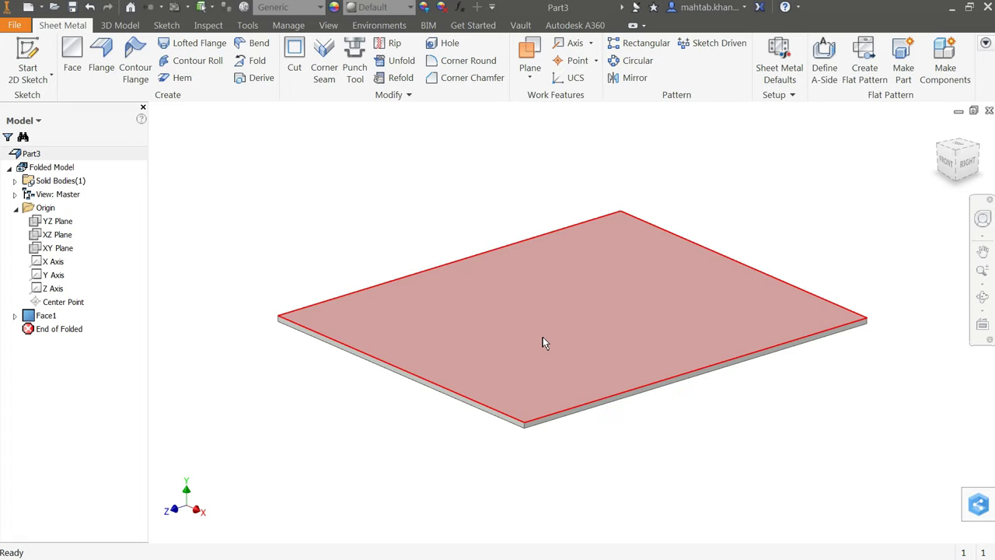
Create a new local sheet metal rule named 2mm in the Style editor
click(780, 81)
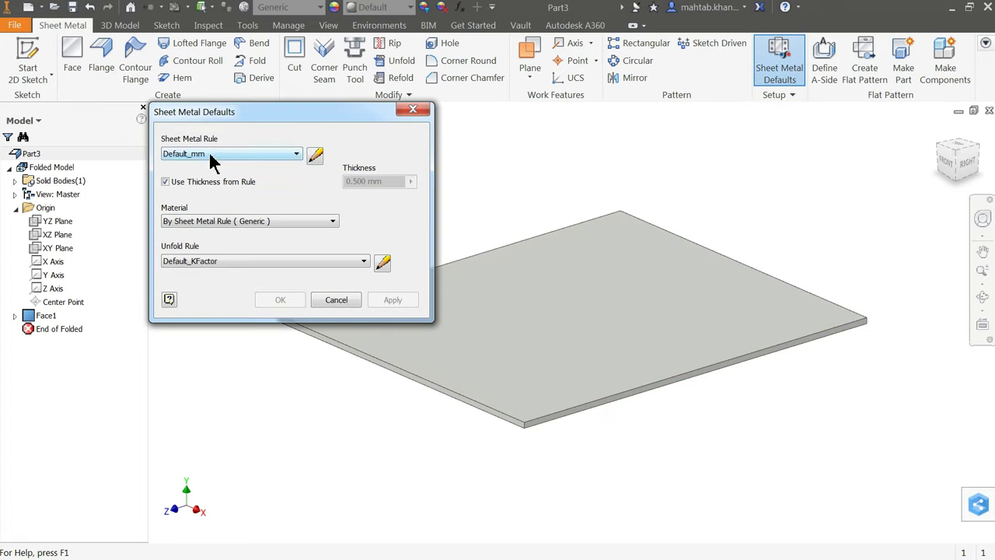
click(315, 156)
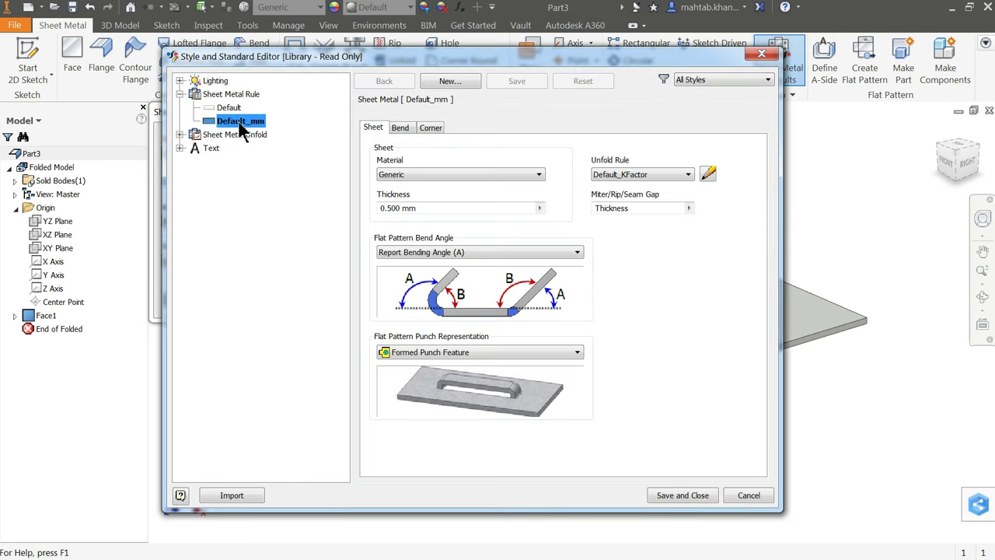
click(467, 83)
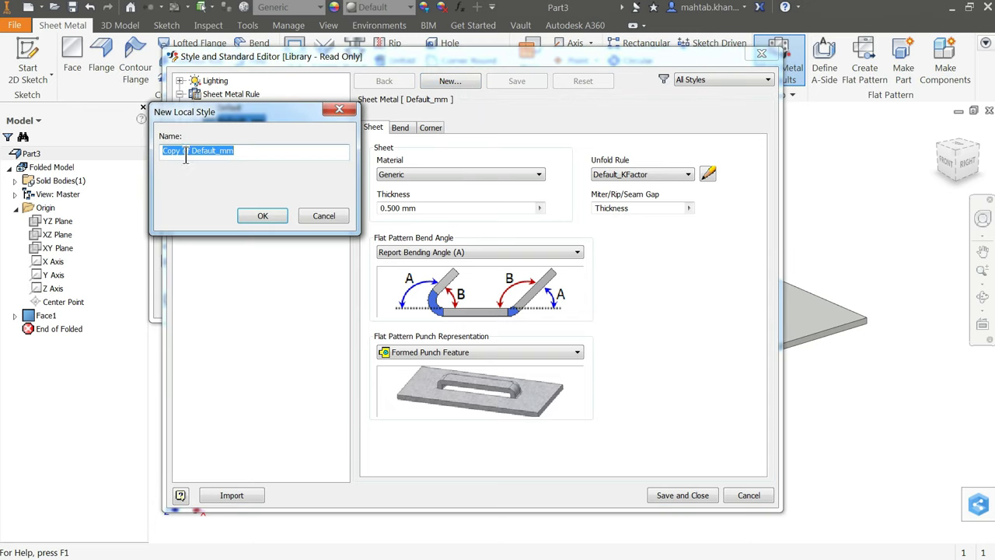
text(2)
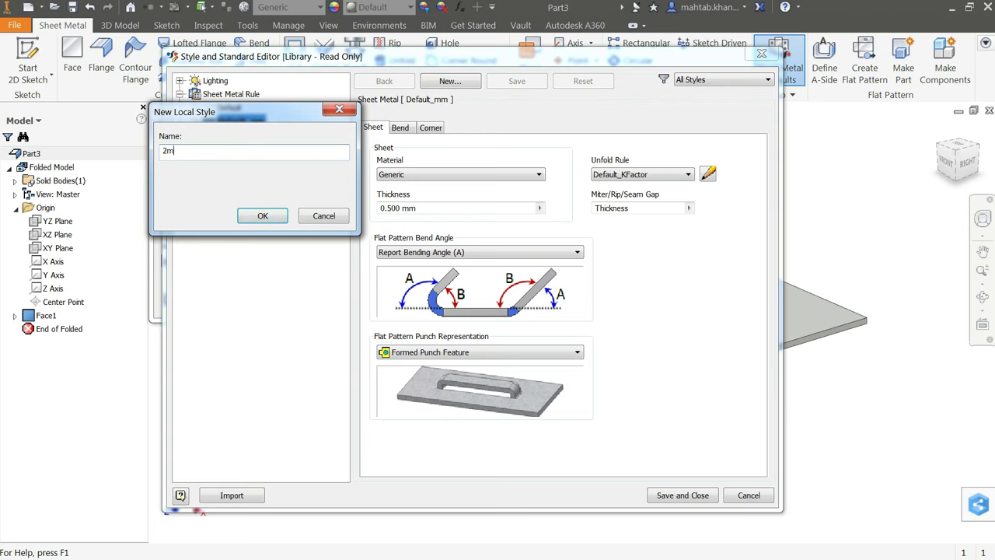
text(m)
click(257, 215)
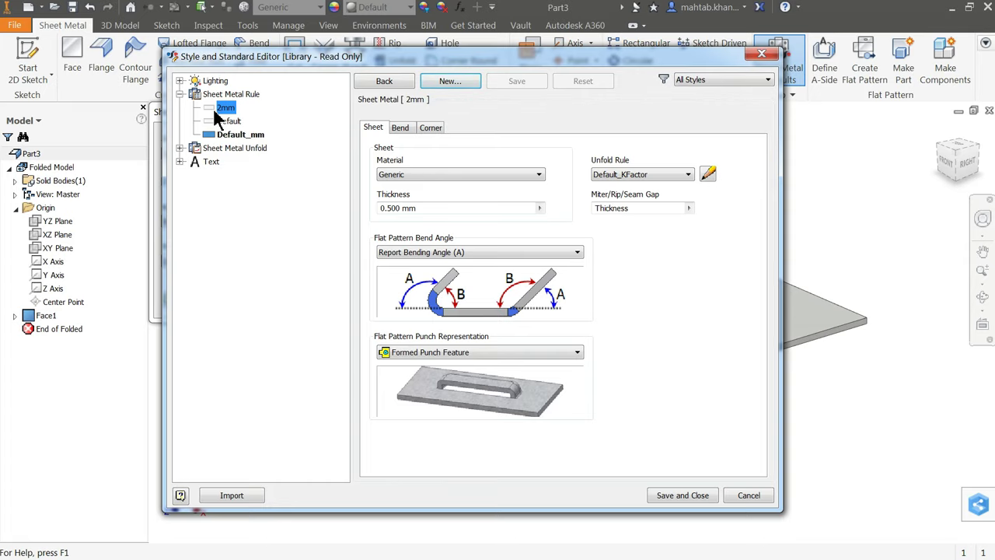
click(744, 494)
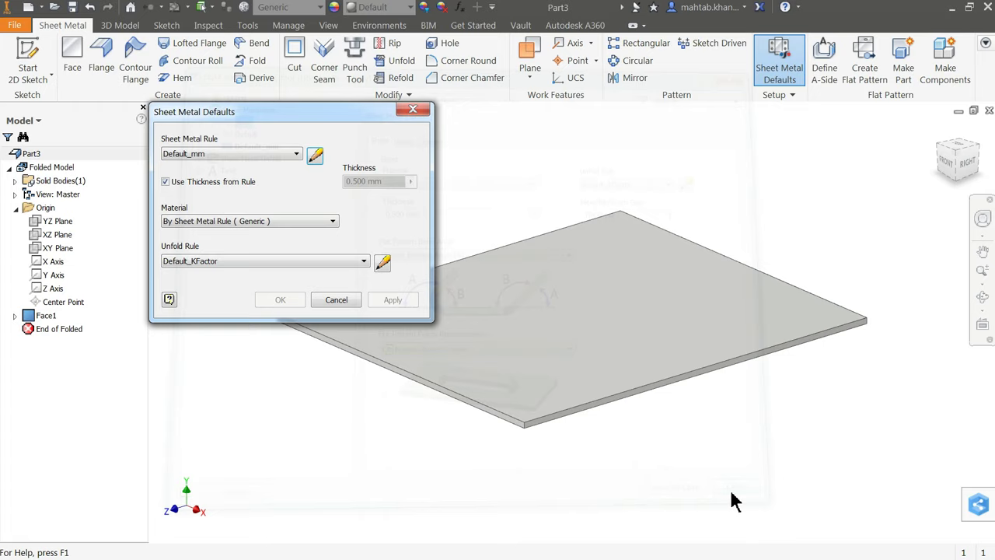
Turn off Use Thickness from Rule, set Thickness to 0.5 mm, and apply
click(164, 182)
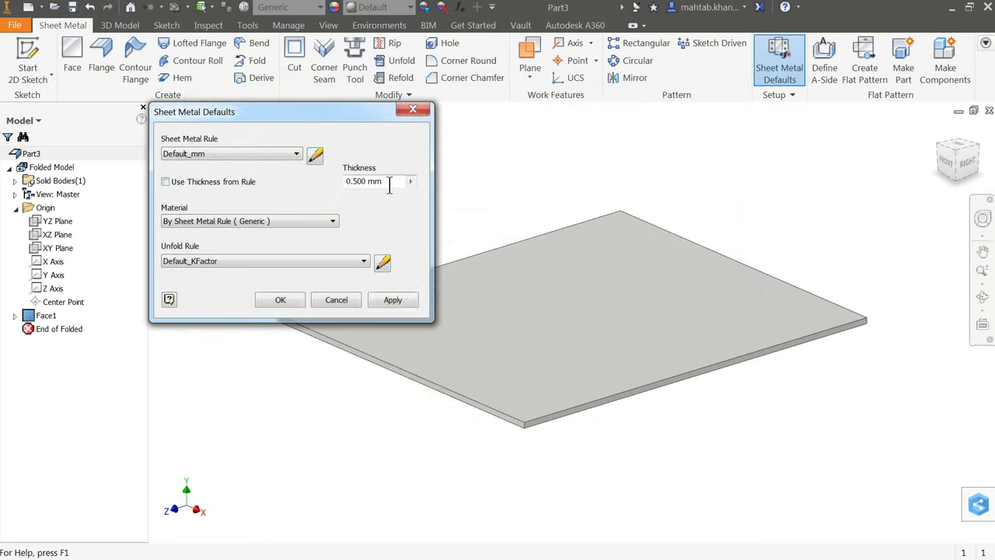
drag(389, 181, 348, 182)
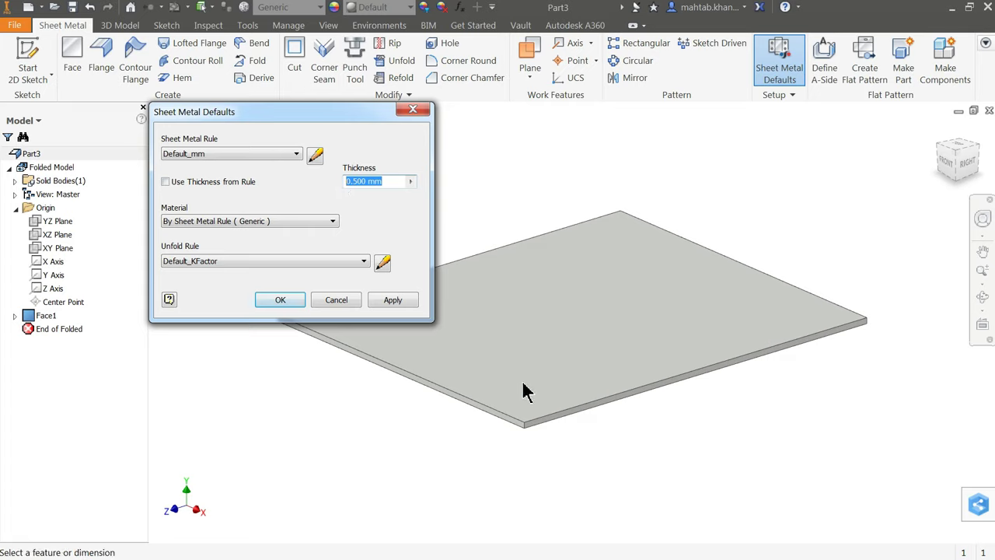
text(1)
click(393, 301)
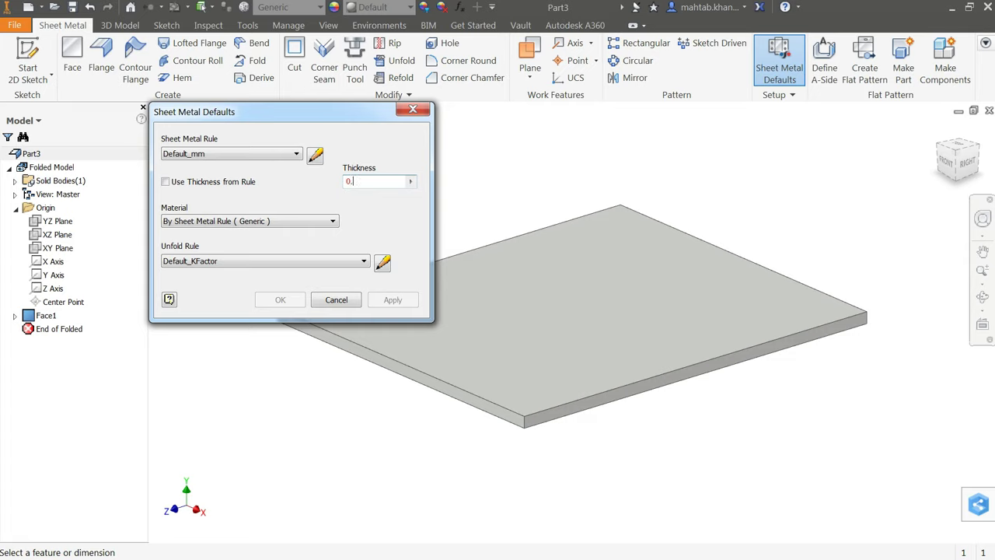
text(5)
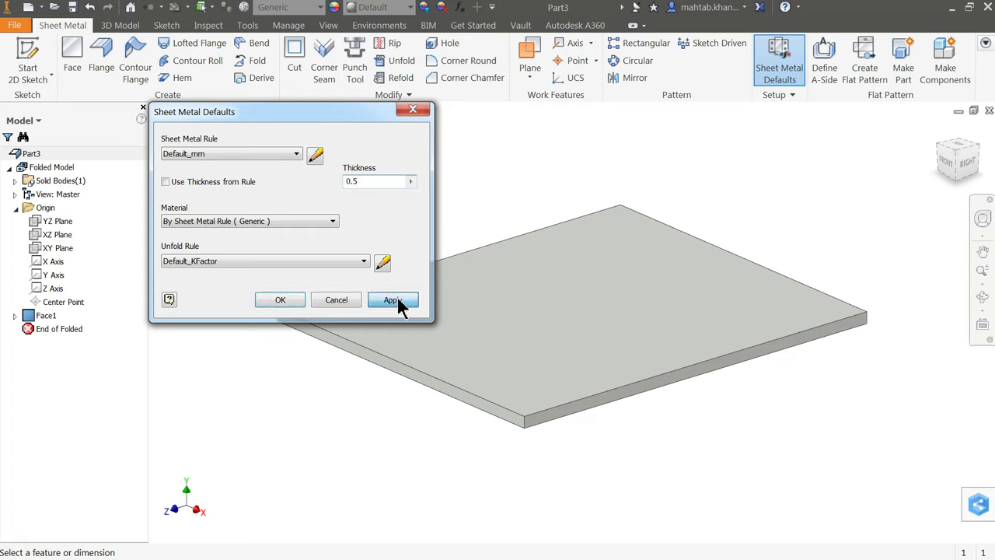
click(392, 300)
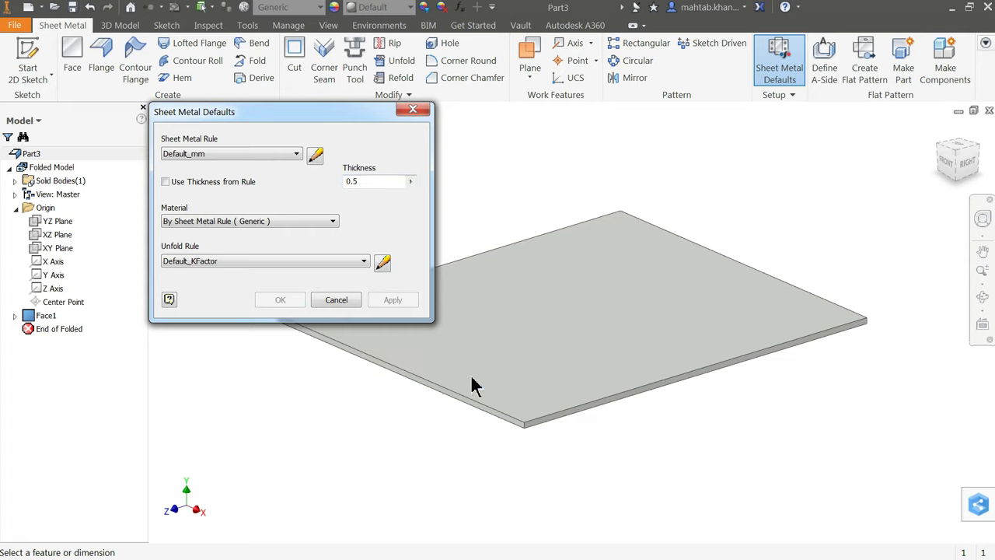
click(336, 300)
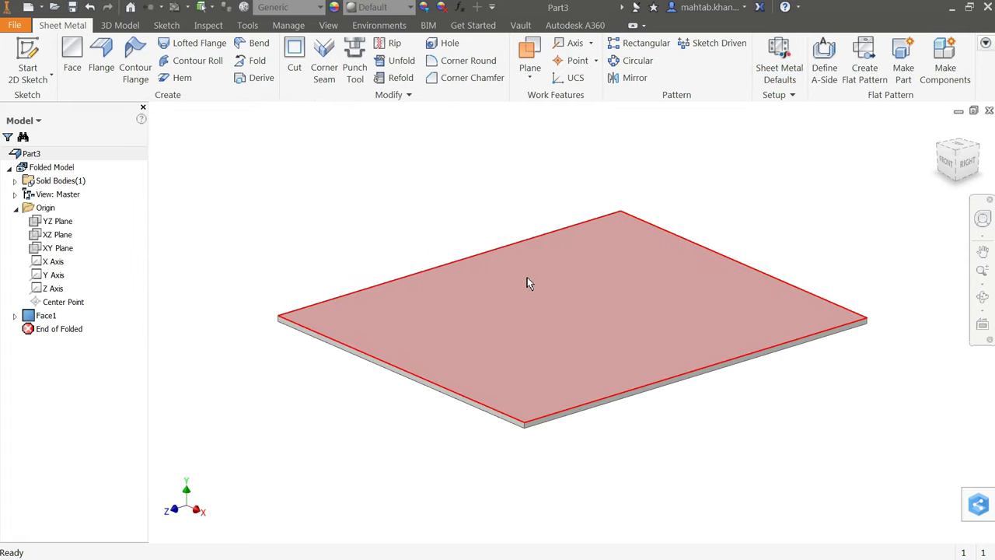
Start a Flange on the plate's lower-left edge so it hangs downward
click(106, 71)
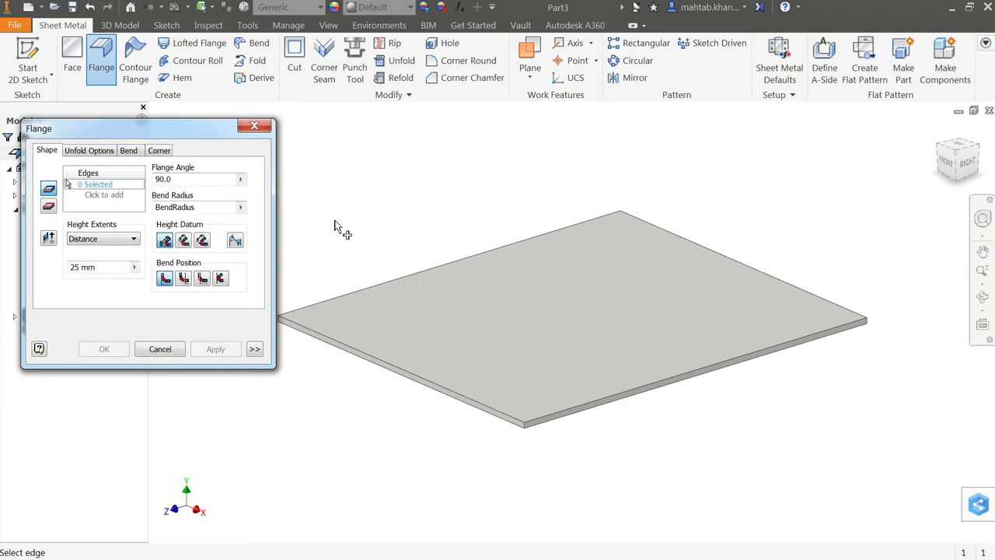
click(360, 356)
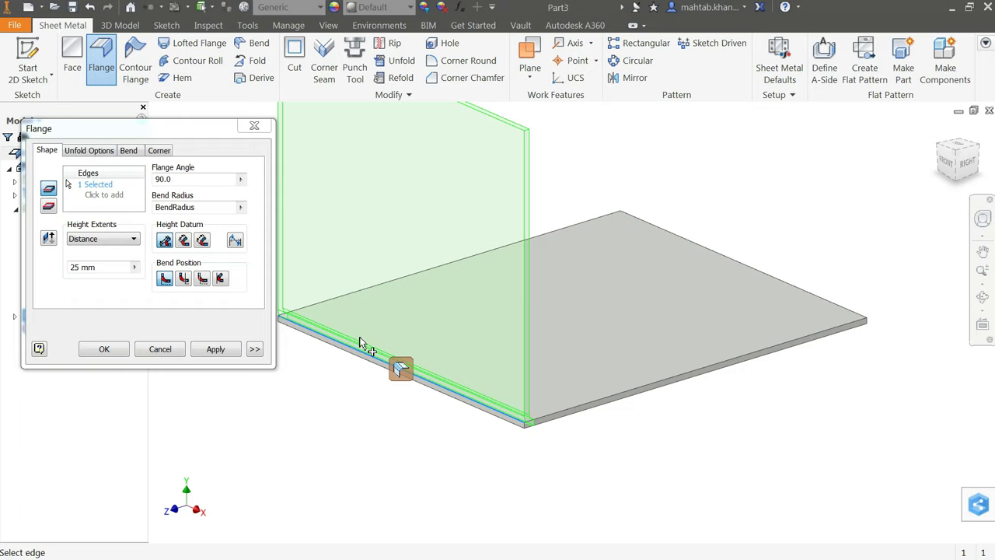
click(381, 360)
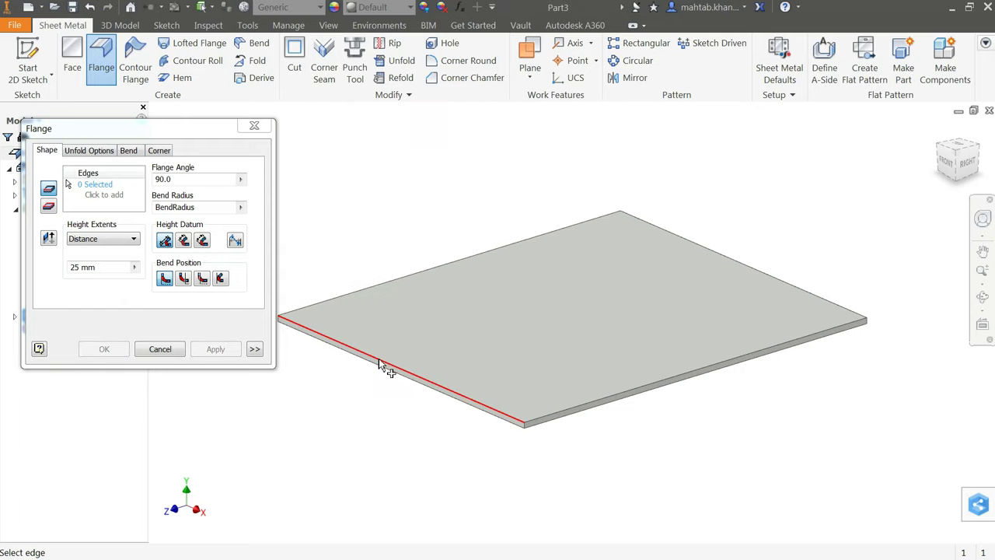
click(429, 390)
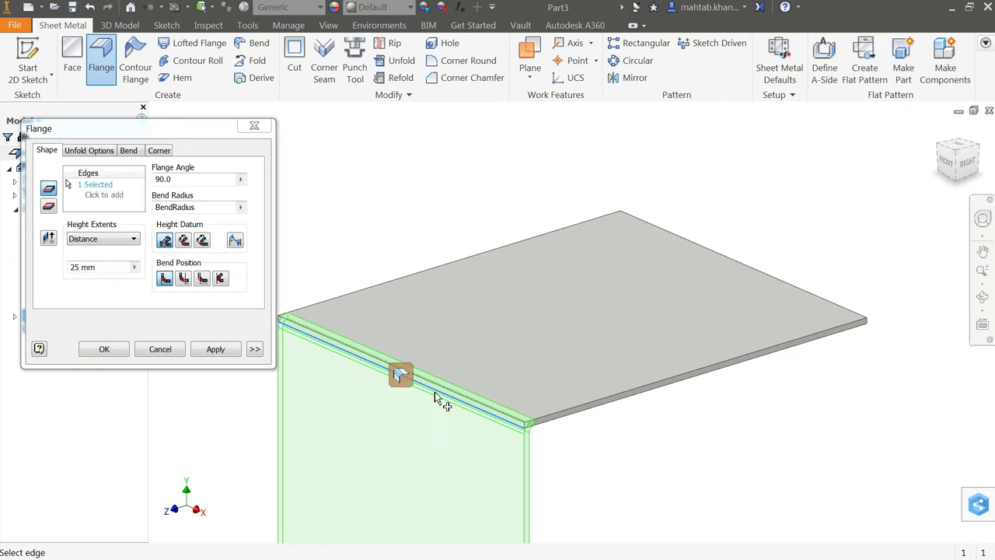
scroll(438, 400, down, 2)
scroll(447, 416, up, 2)
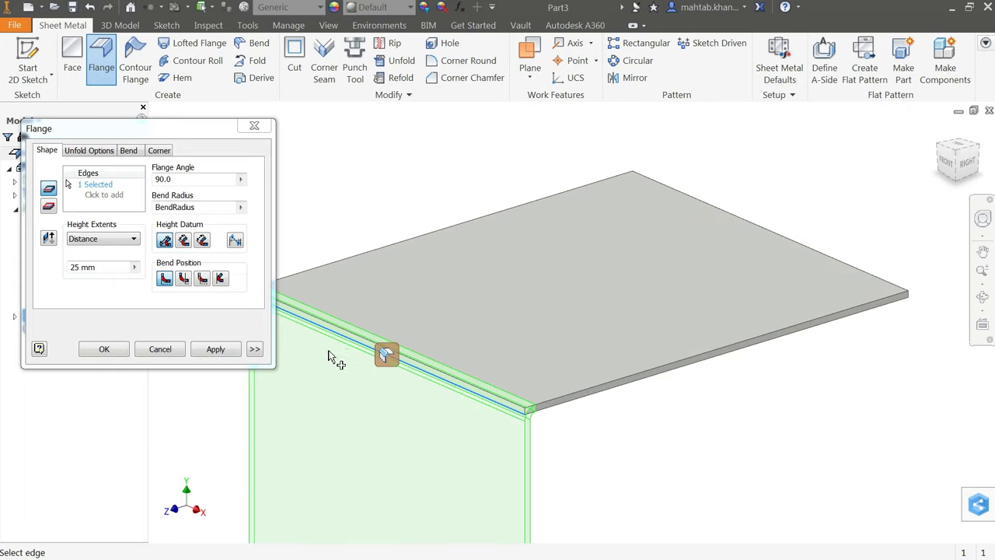
Set the flange height to 12 mm measured as distance and the angle to 90°
double_click(100, 271)
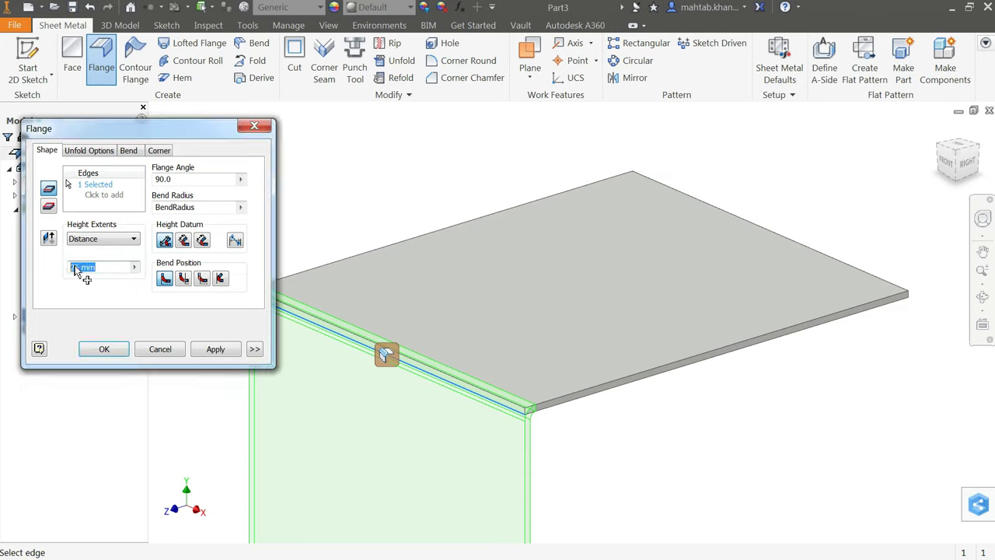
text(12)
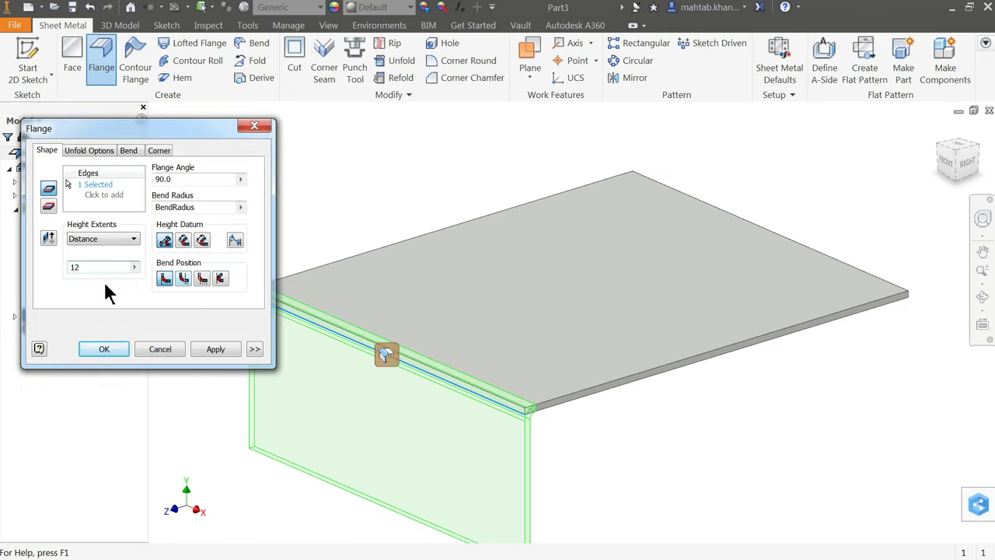
click(97, 249)
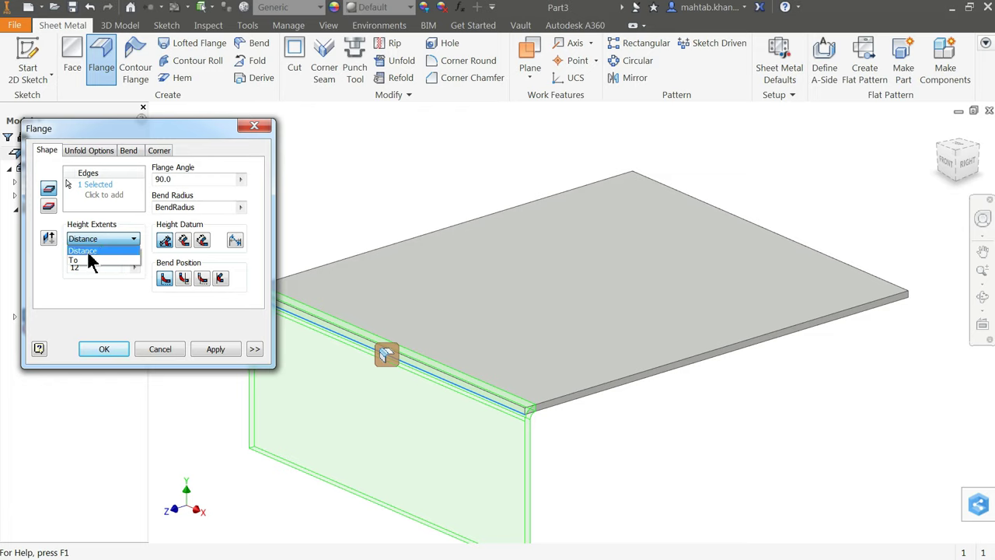
click(88, 253)
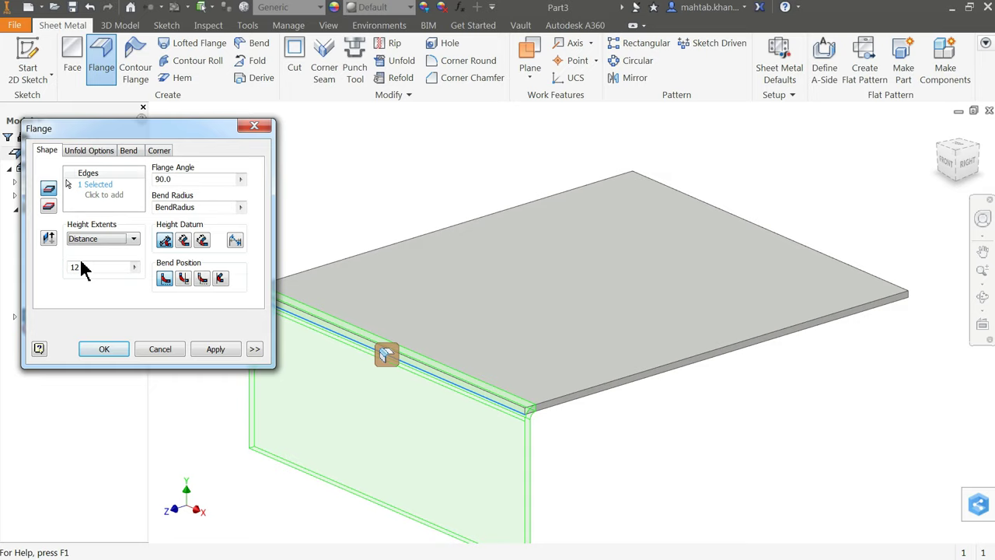
click(176, 181)
drag(177, 183, 153, 187)
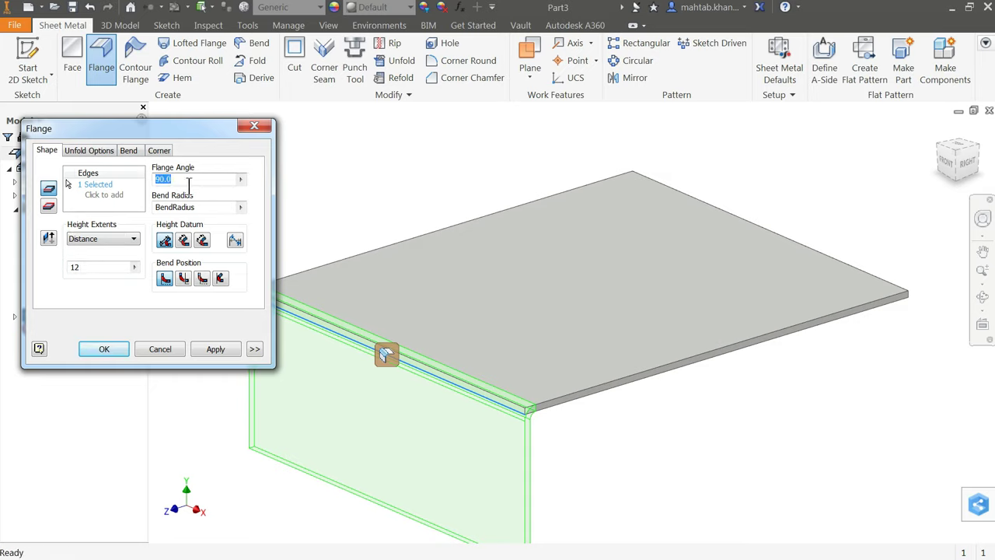
text(45)
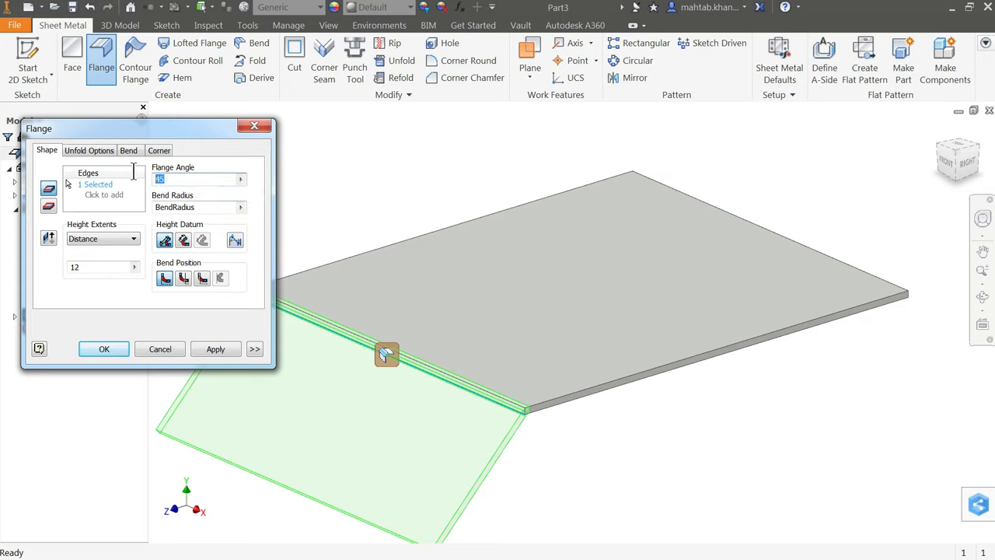
text(45)
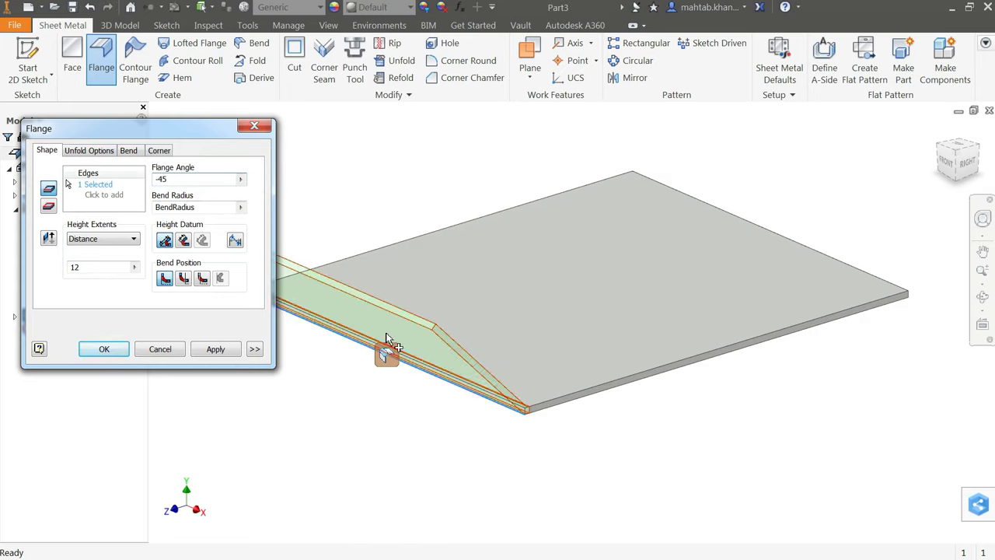
key(BackSpace)
key(BackSpace)
key(BackSpace)
text(90)
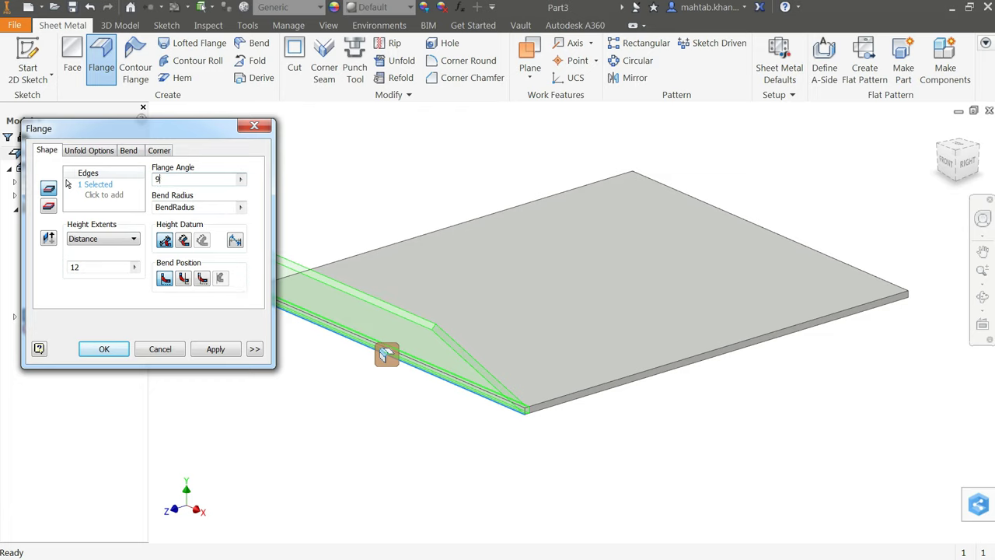
click(240, 207)
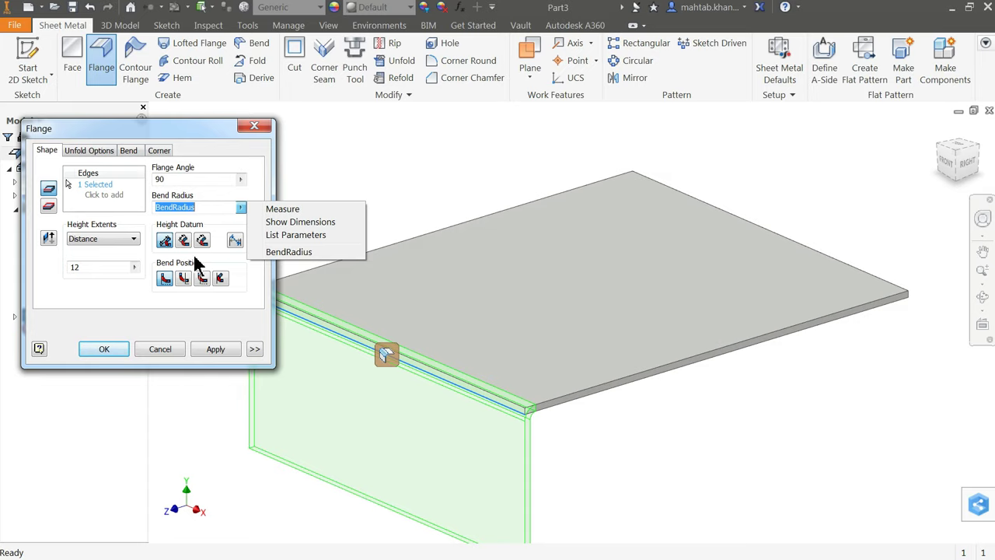
Frame the flange preview and set the bend position to bend from the adjacent face
scroll(529, 462, up, 2)
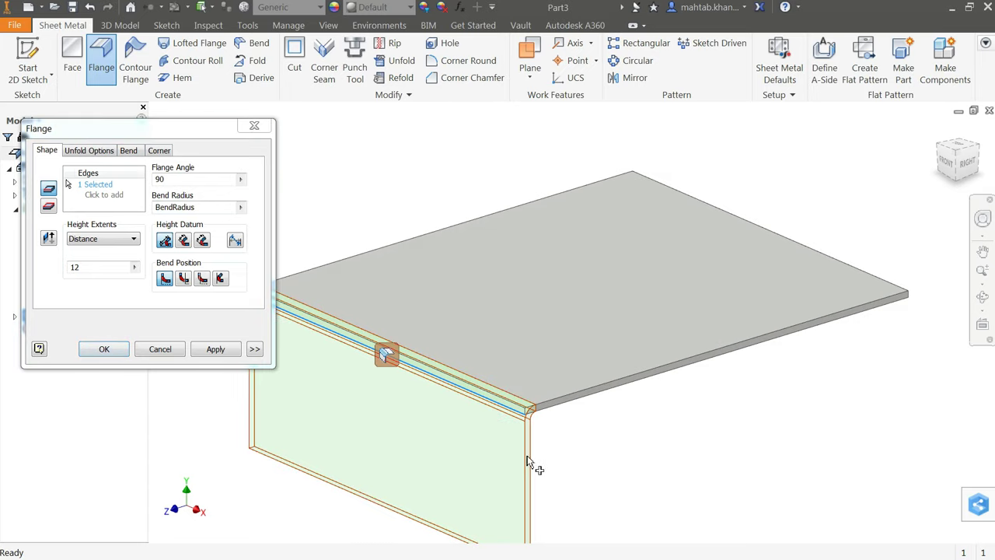
scroll(527, 458, down, 3)
scroll(518, 472, up, 3)
mouse_move(518, 472)
middle_down()
mouse_move(522, 444)
mouse_move(509, 395)
middle_up()
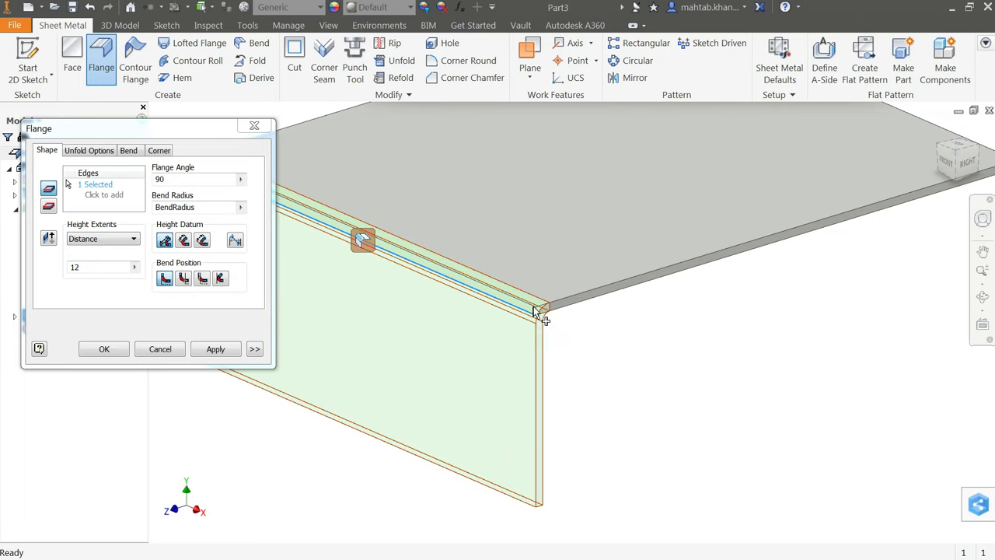
scroll(544, 307, up, 3)
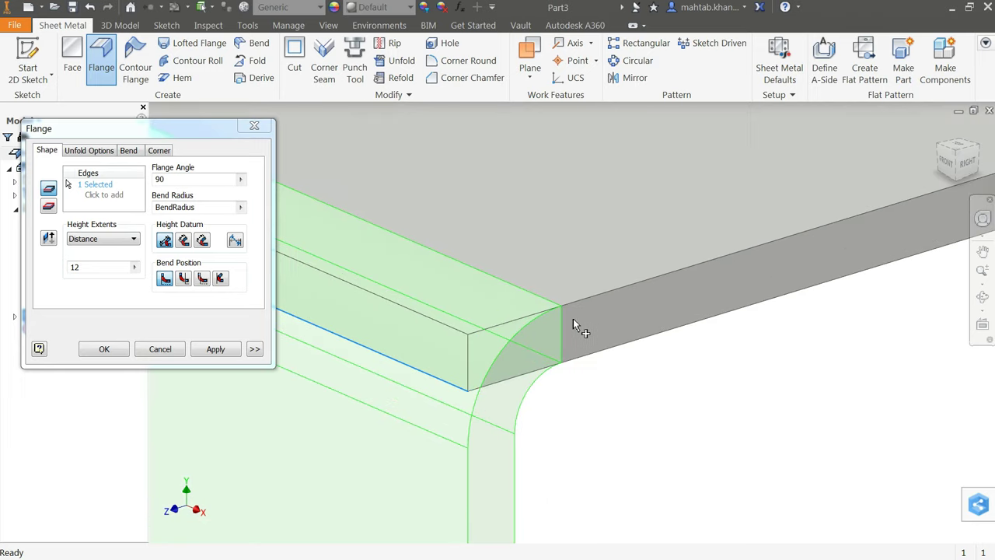
scroll(573, 321, up, 2)
scroll(303, 330, down, 2)
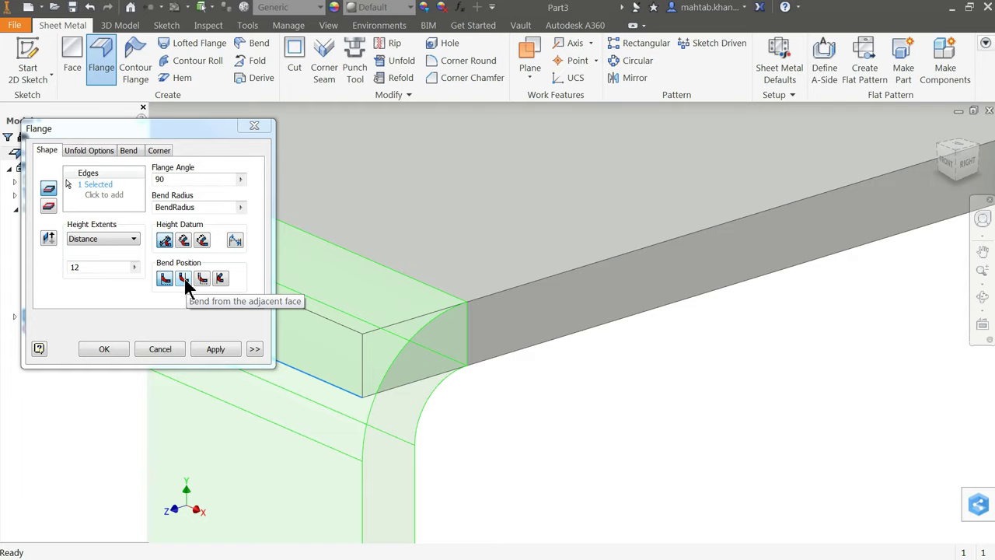
click(186, 281)
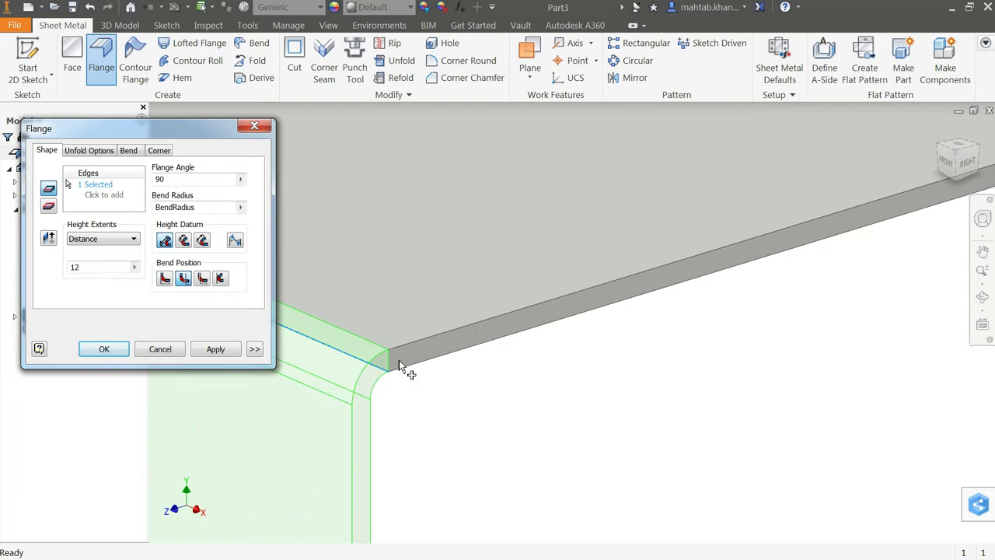
Try the outside and tangent bend positions, then restore the original bend position
scroll(394, 360, up, 2)
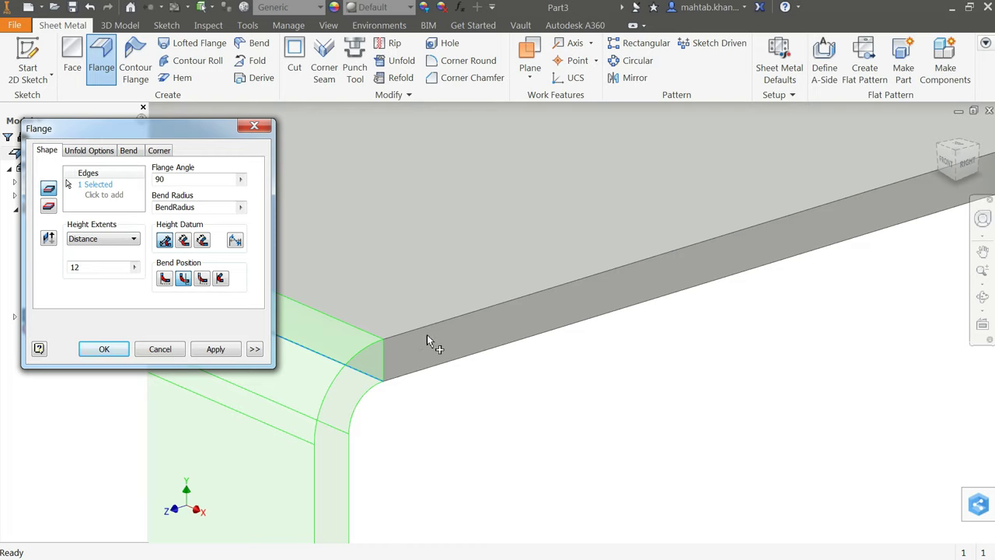
click(202, 280)
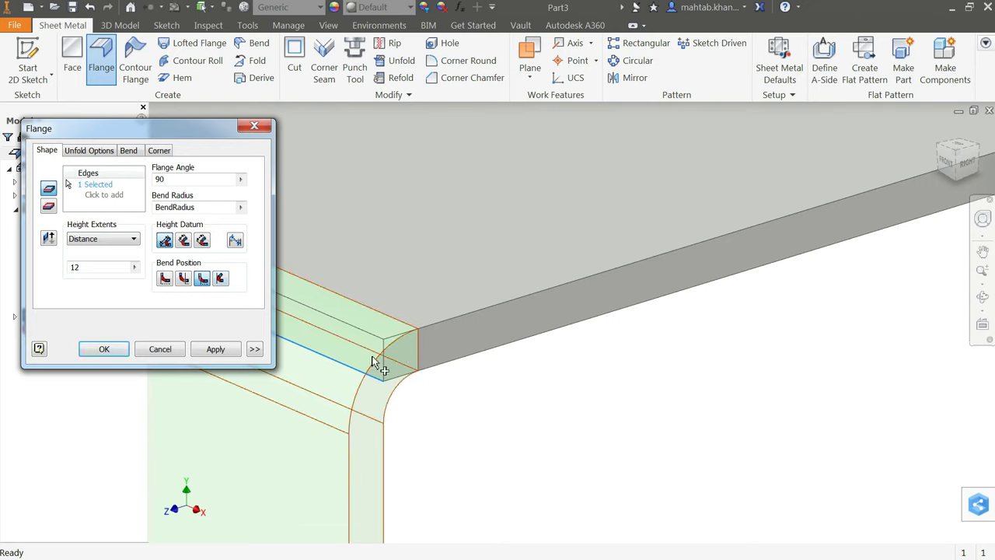
click(221, 279)
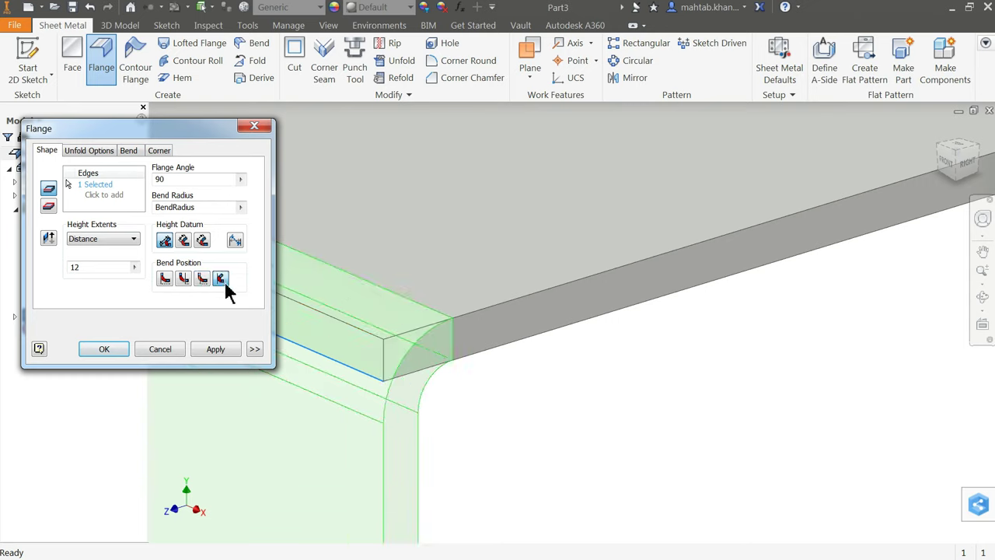
click(166, 280)
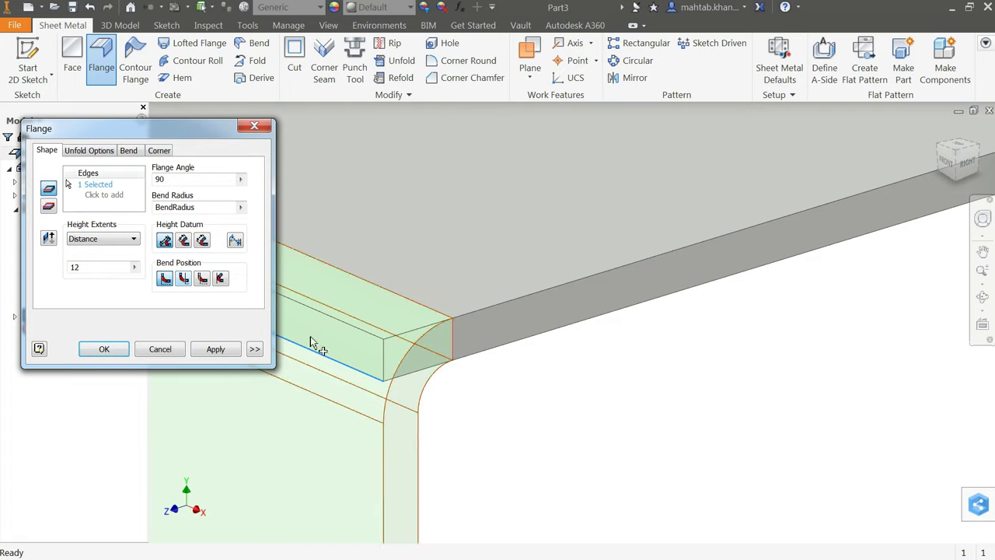
scroll(501, 371, up, 5)
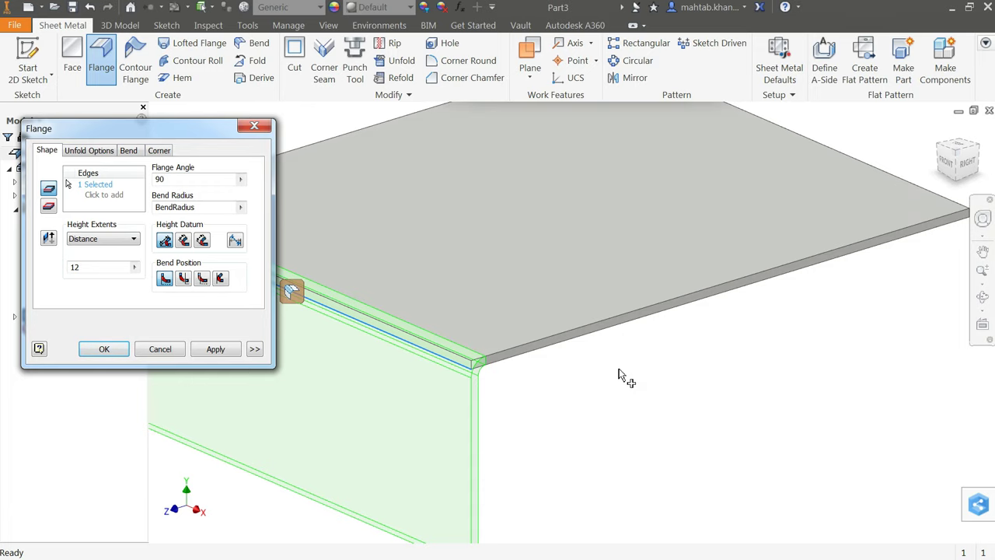
Add the opposite long edge and create both 12 mm flanges as Flange1
shift+middle_drag(757, 349, 655, 366)
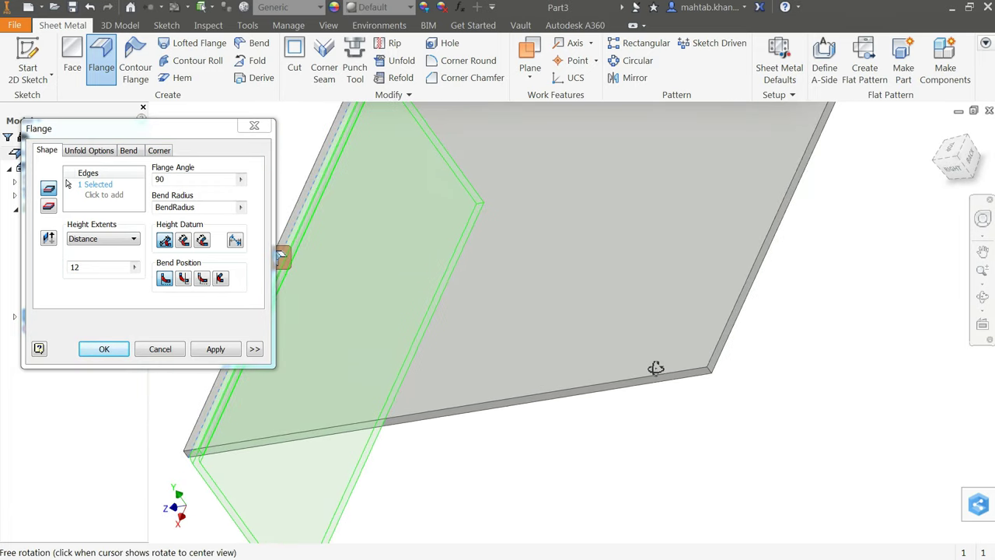
click(105, 197)
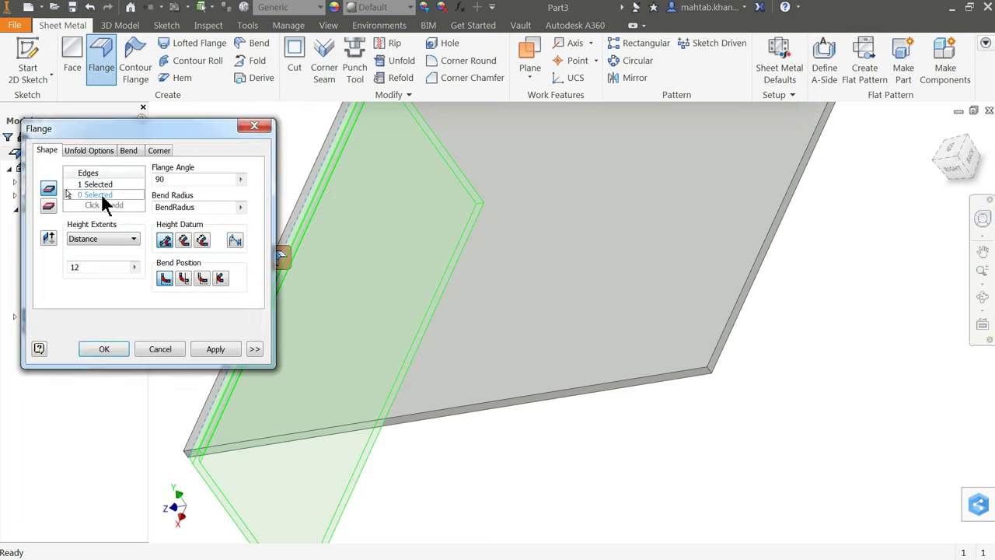
click(749, 300)
scroll(632, 332, down, 3)
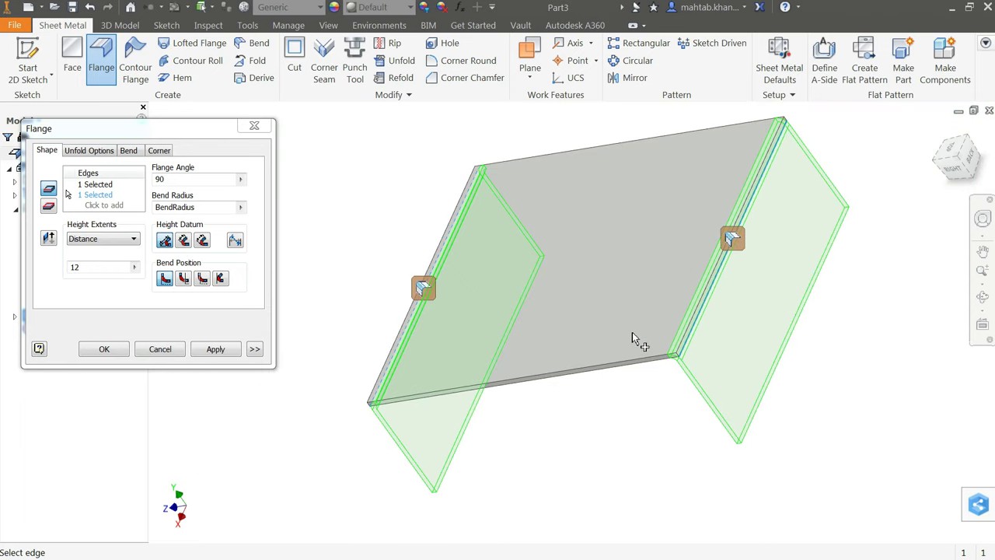
click(102, 349)
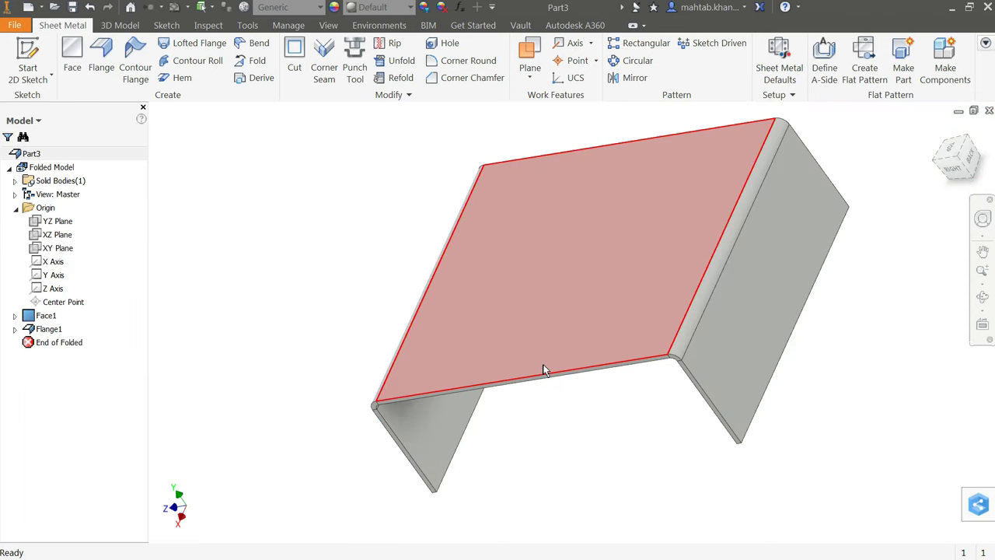
shift+middle_drag(559, 399, 649, 382)
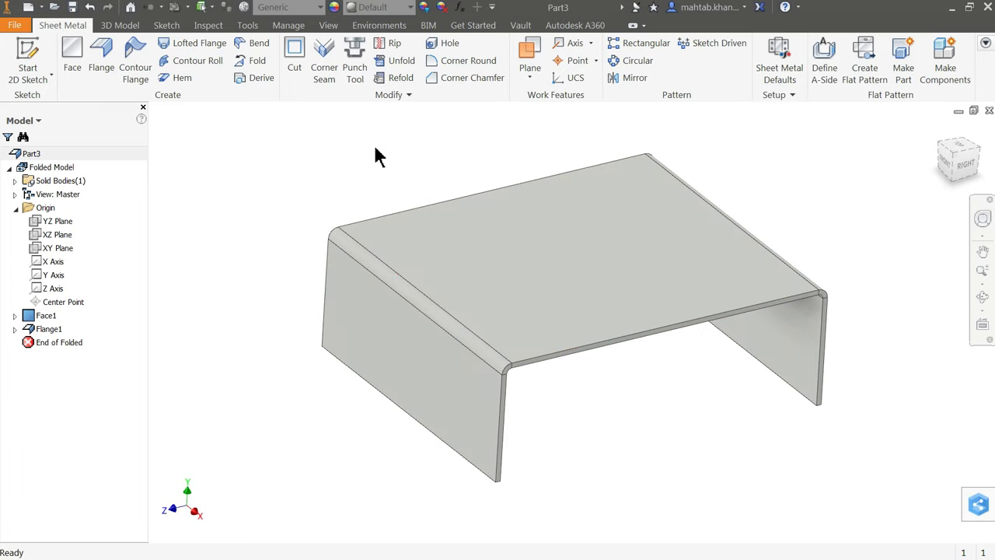
scroll(560, 168, up, 5)
scroll(319, 189, down, 5)
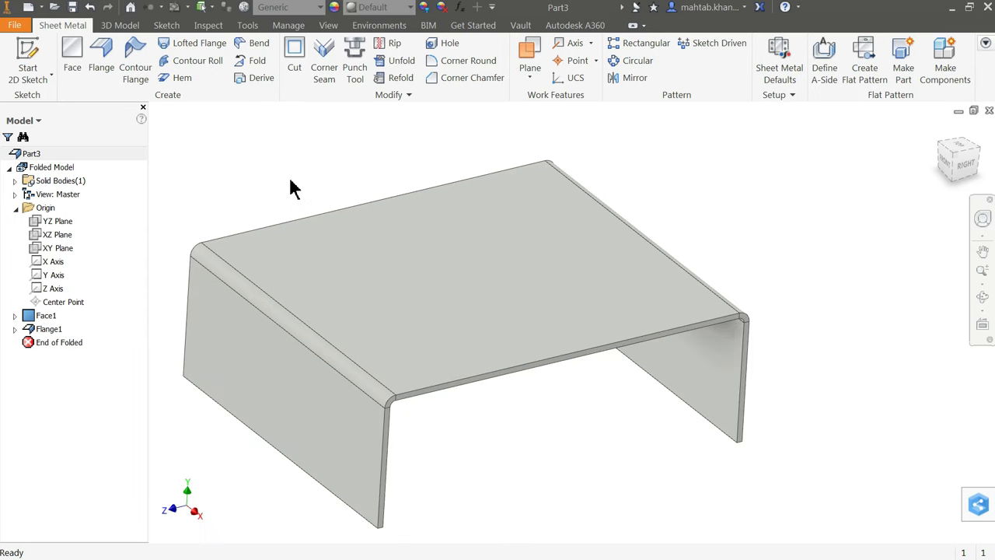
Start a new flange on the back edge of the channel's top face
click(104, 66)
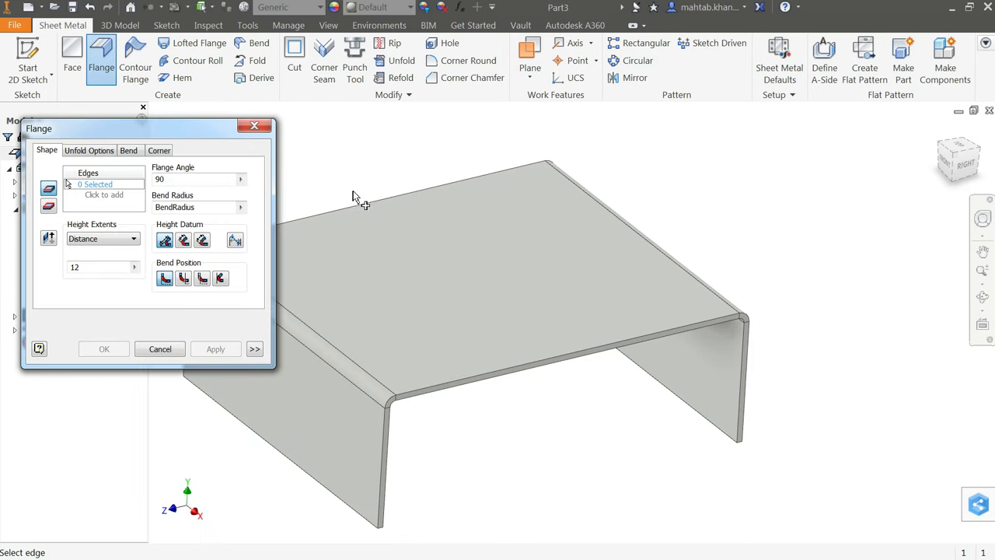
click(361, 211)
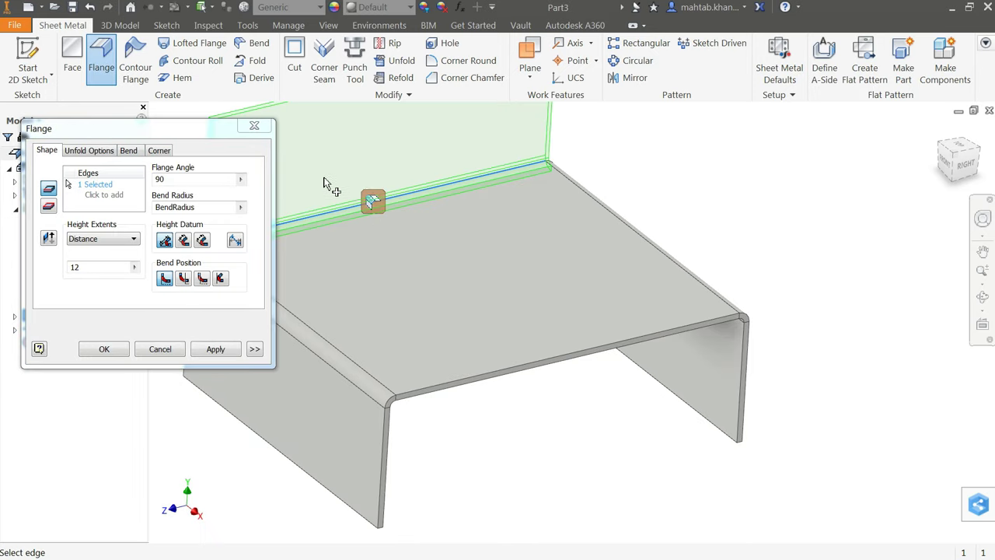
scroll(569, 253, down, 2)
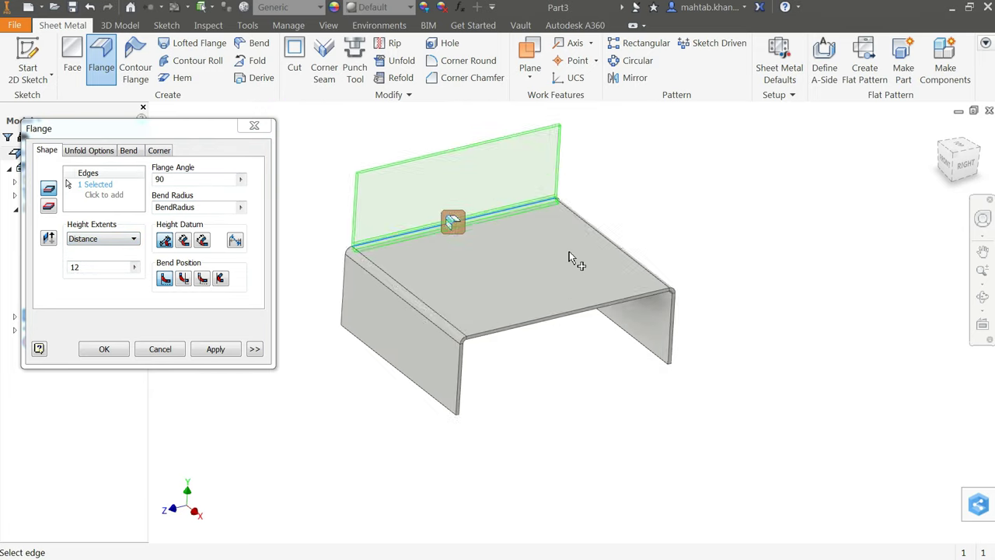
scroll(569, 251, up, 1)
scroll(515, 206, up, 1)
scroll(515, 200, up, 1)
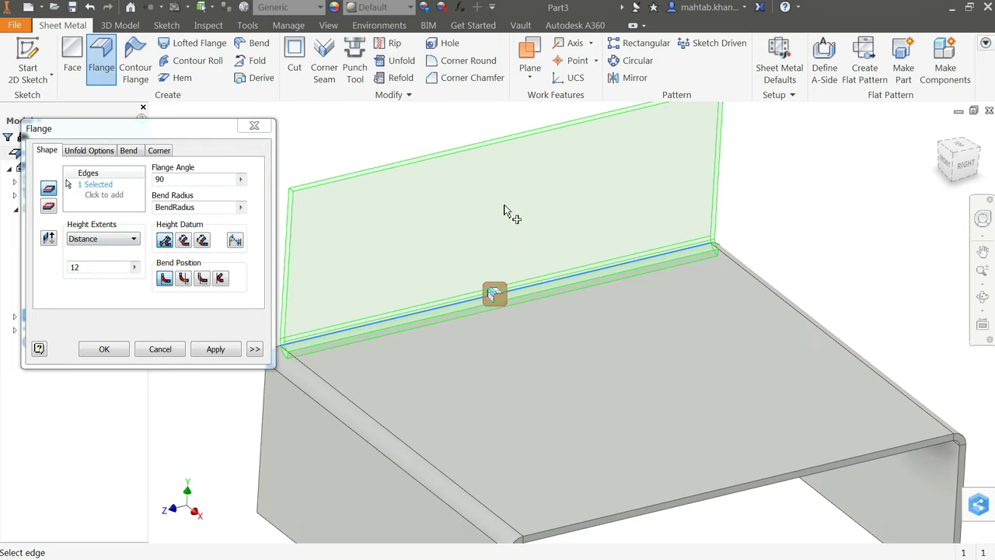
Review the flange's Bend, Corner and Unfold Options settings, then return to Shape
click(129, 151)
click(162, 153)
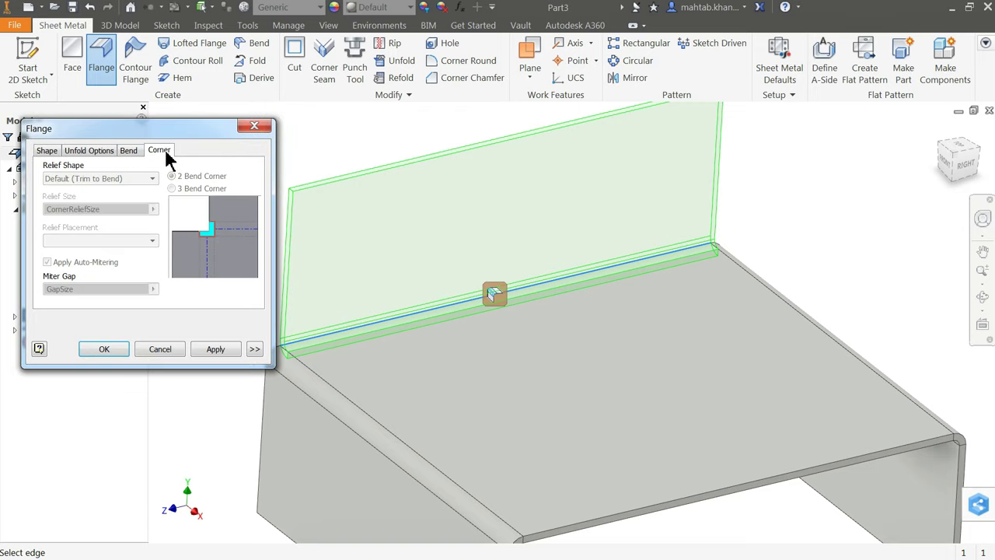
click(87, 153)
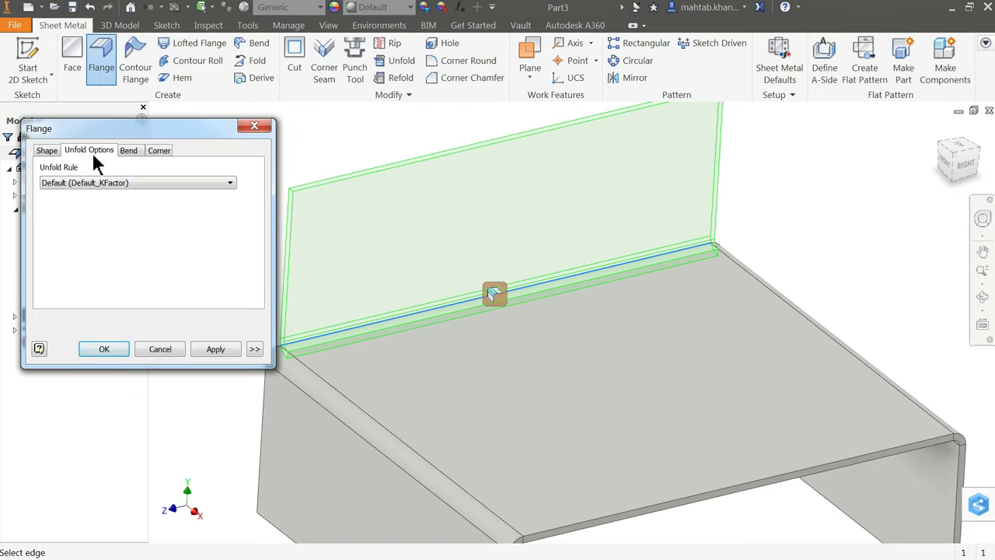
click(46, 150)
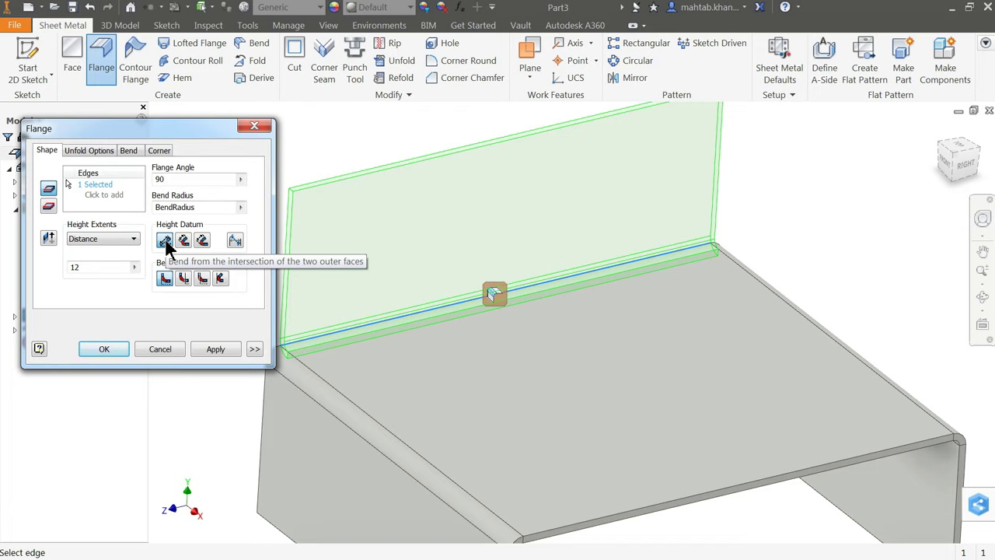
In Bend Edit, enable Width Extents and set the extent type to Width
click(494, 295)
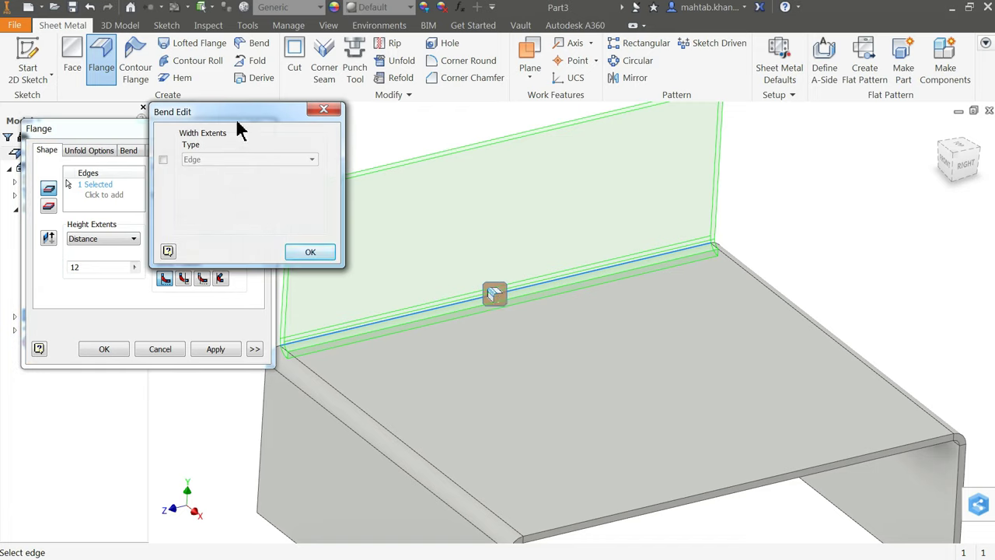
drag(238, 123, 222, 182)
click(149, 219)
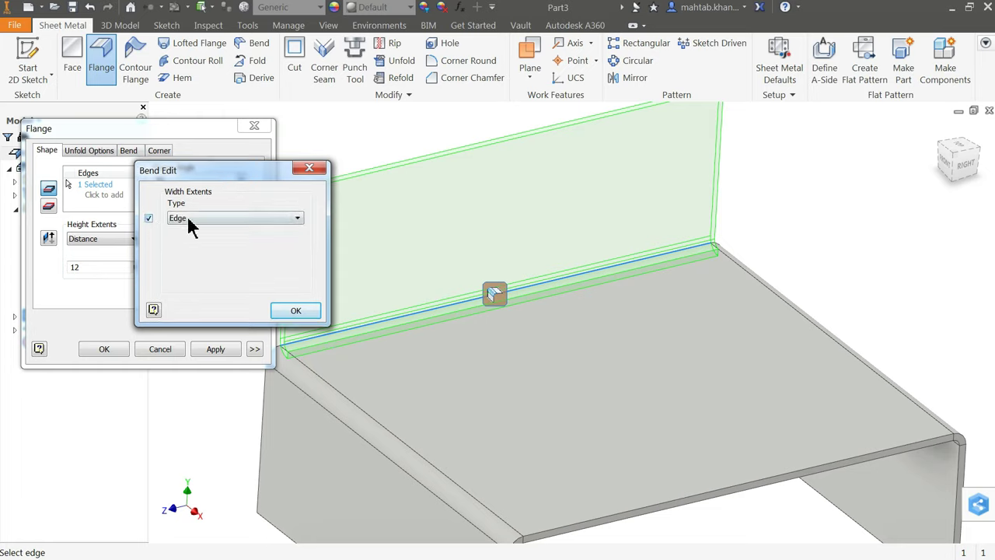
click(198, 220)
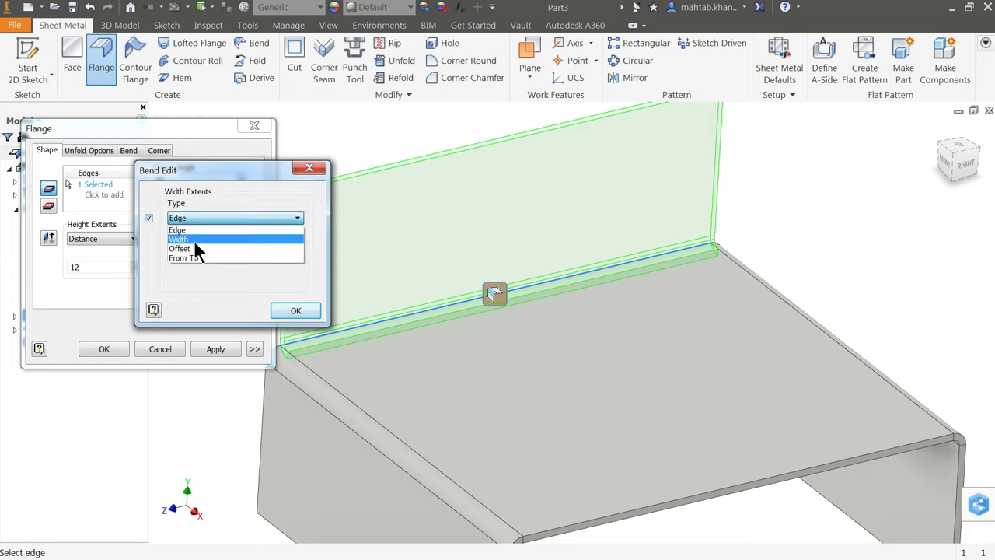
click(194, 241)
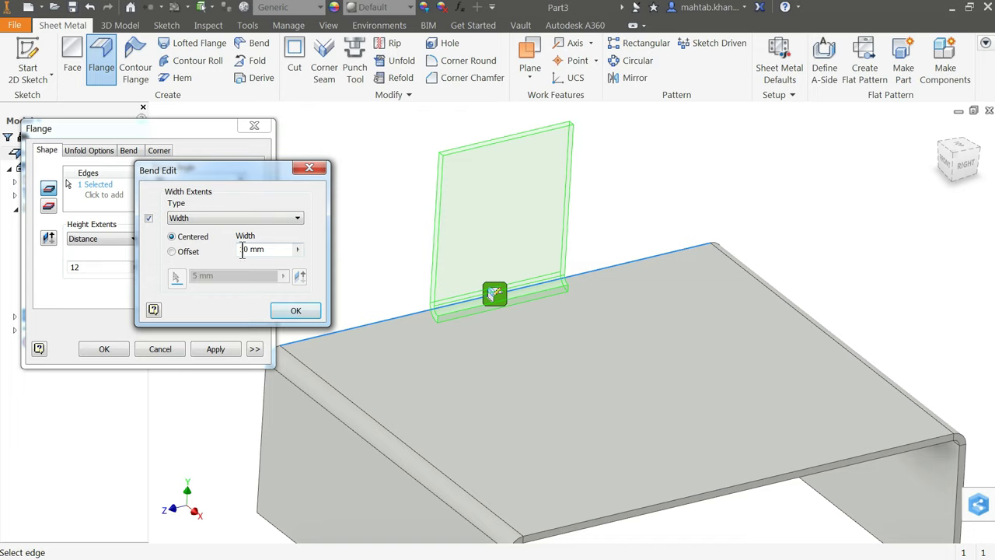
Keep the width centred on the edge and enter a 20 mm width
click(173, 251)
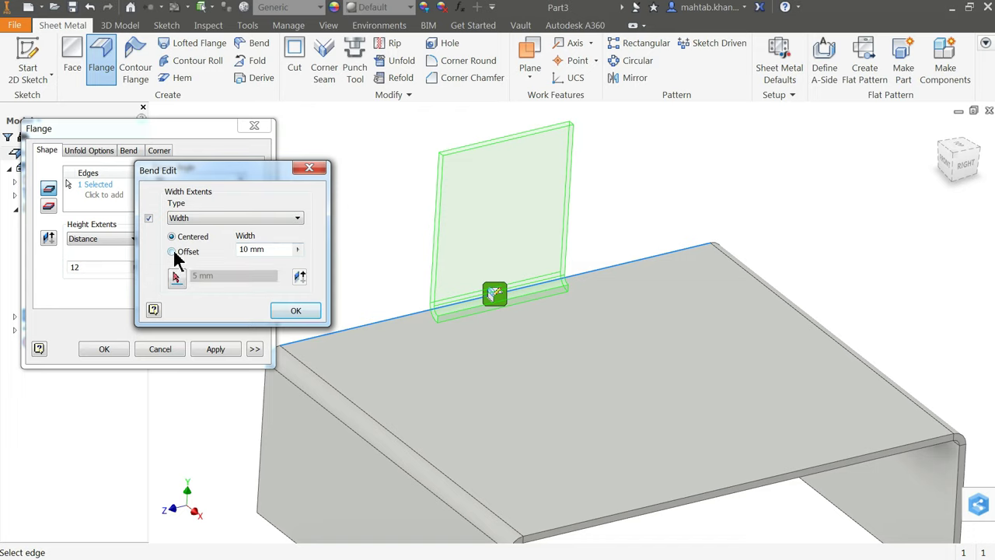
click(172, 237)
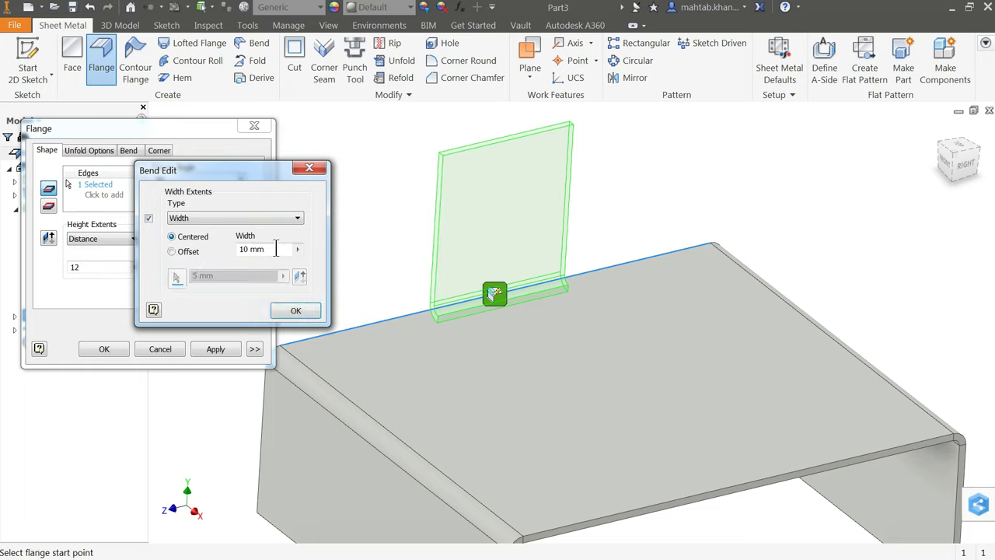
click(261, 250)
text(20)
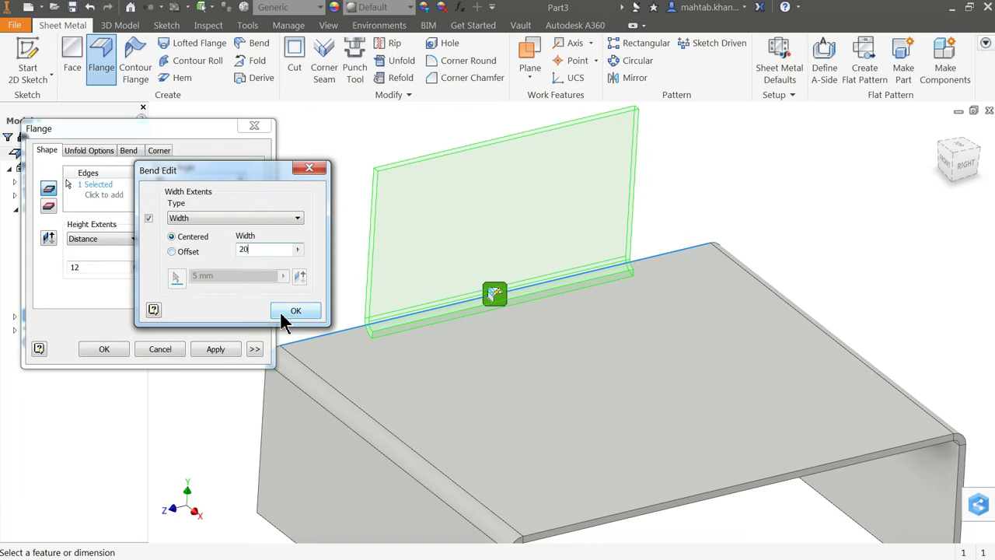
Try the Offset extent type, then revert to a centred 20 mm Width and confirm
click(204, 220)
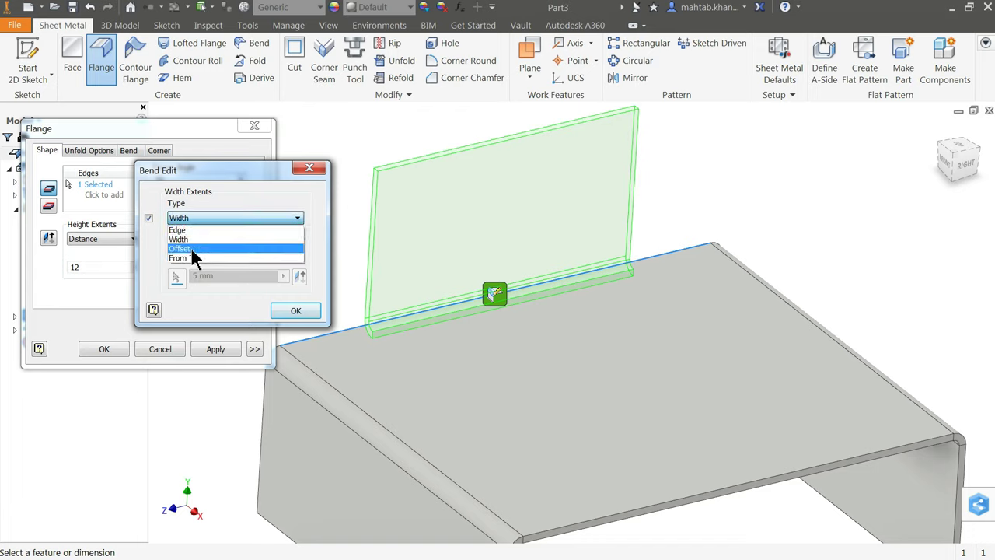
click(193, 249)
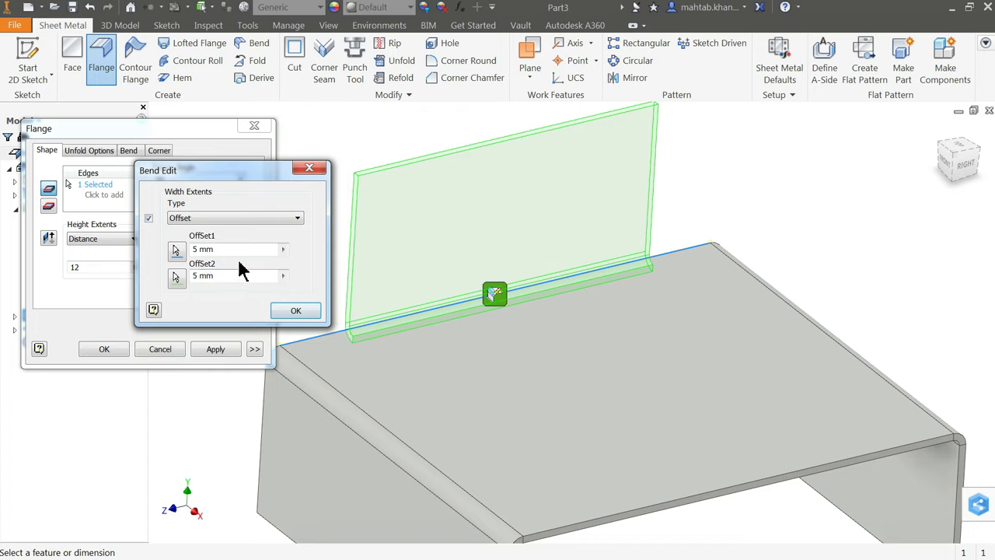
drag(218, 249, 191, 249)
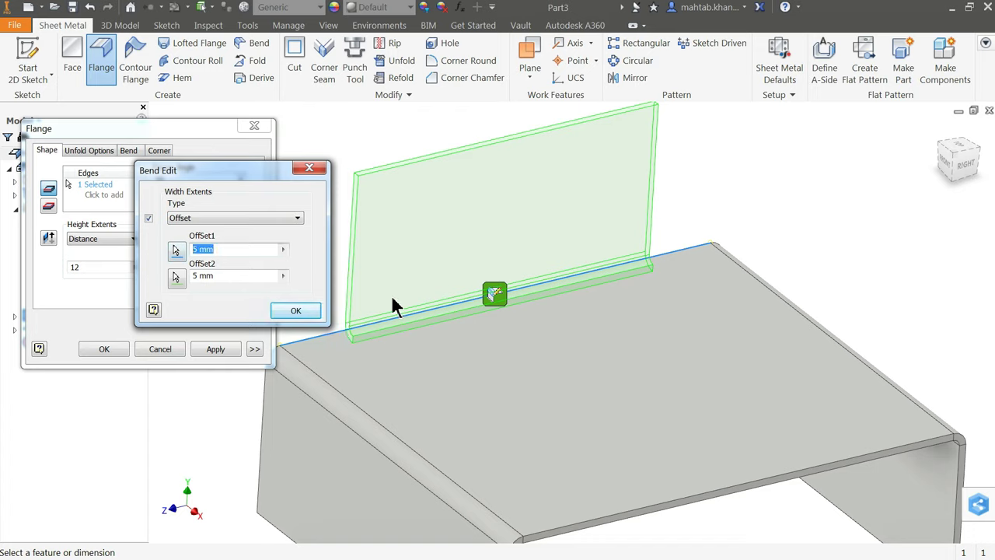
click(213, 221)
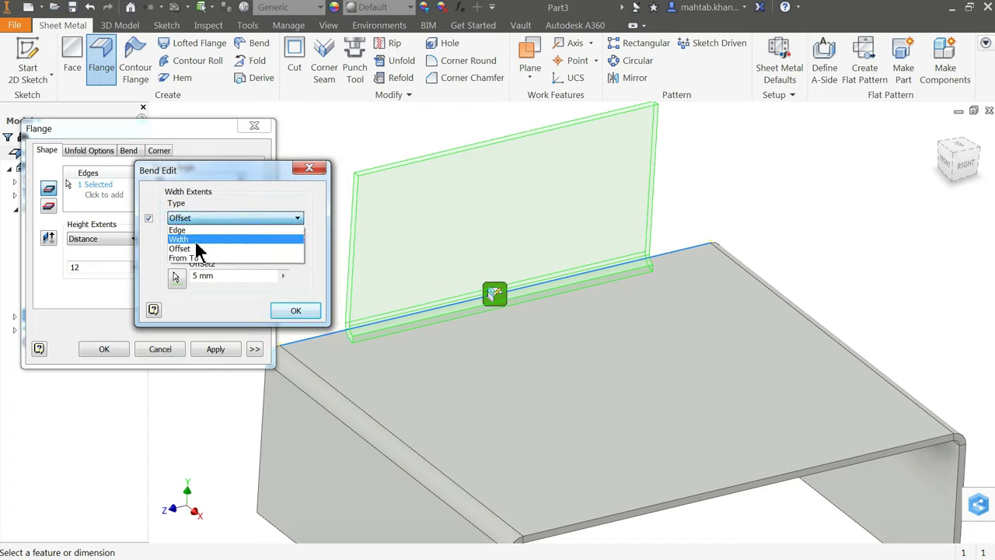
click(196, 240)
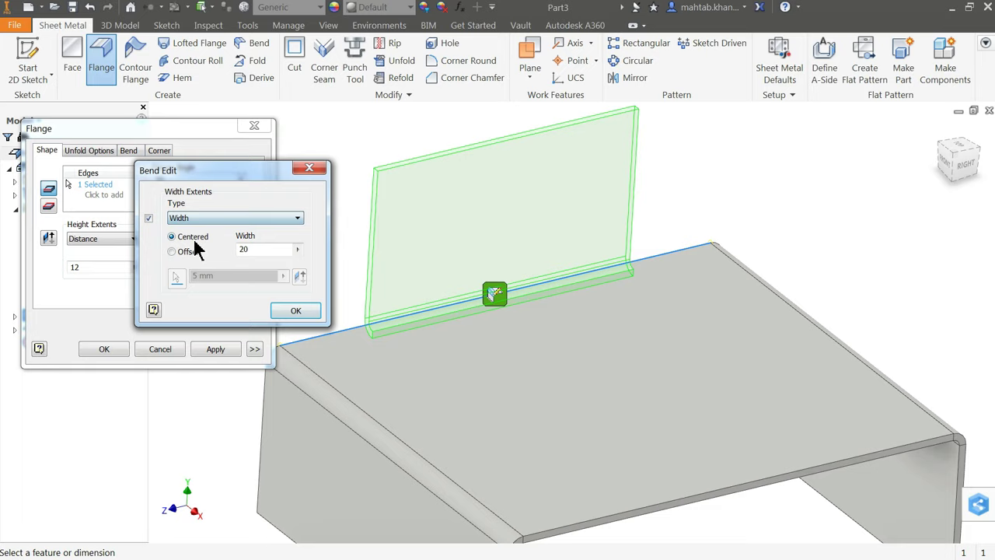
click(293, 309)
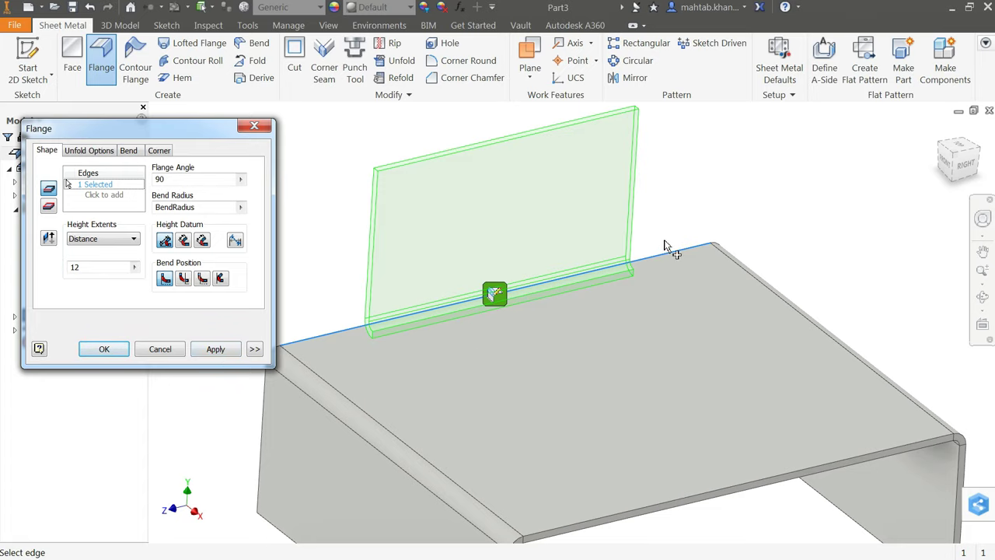
Try an alternative bend position for the flange, then restore the original one
mouse_move(673, 250)
shift+middle_down()
mouse_move(681, 234)
mouse_move(738, 241)
shift+middle_up()
scroll(405, 311, up, 2)
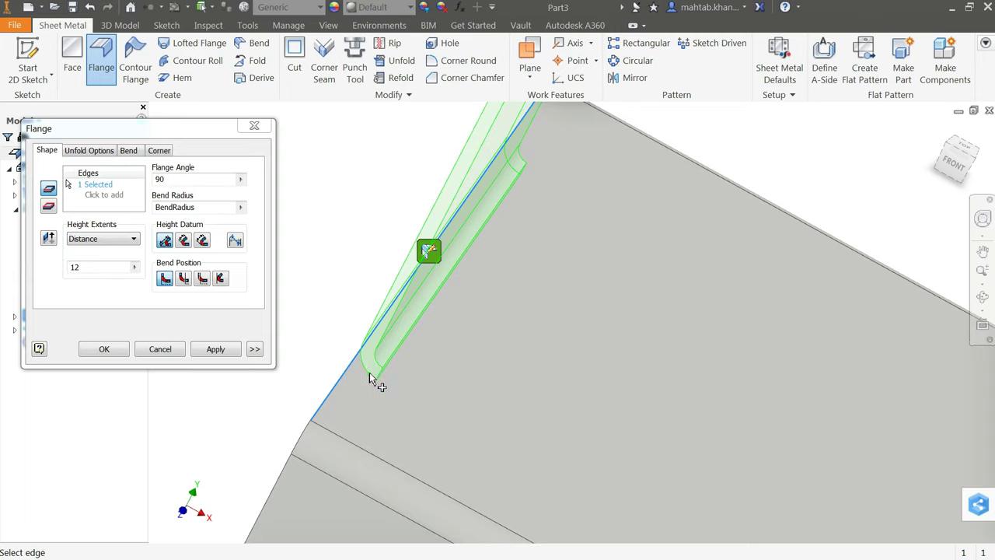
click(184, 279)
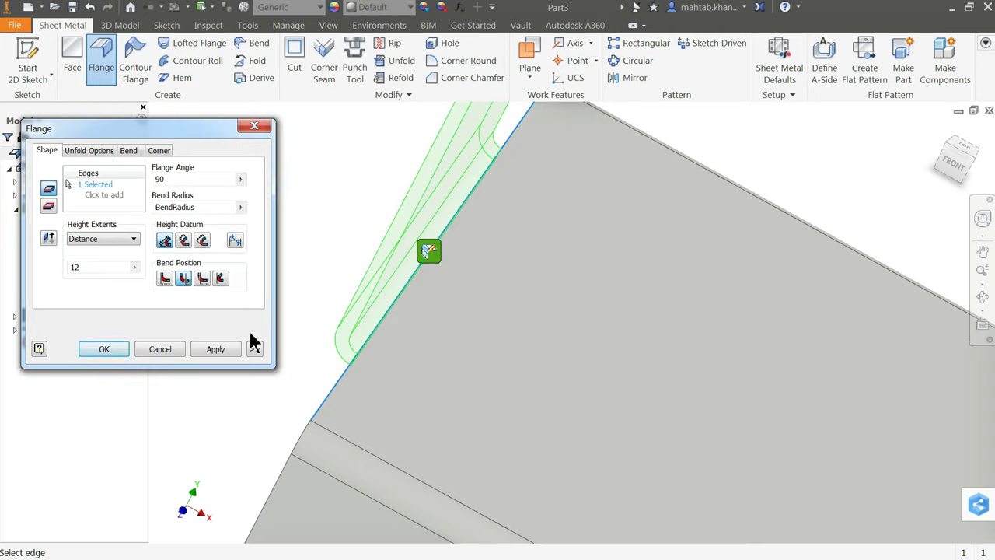
click(164, 280)
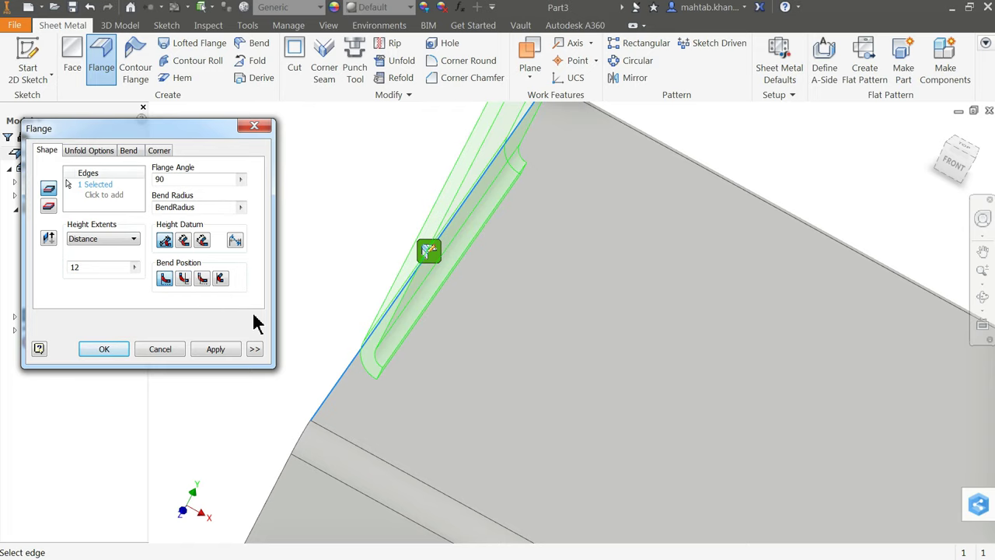
Review the Corner, Bend and Unfold Options tabs, create the 12 mm 90° flange, and return to the home view
click(155, 152)
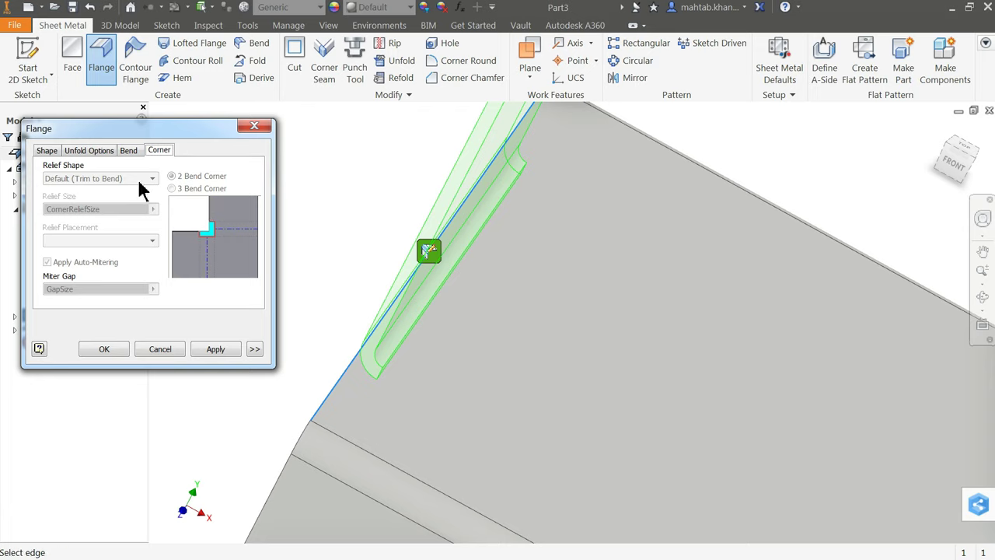
click(129, 151)
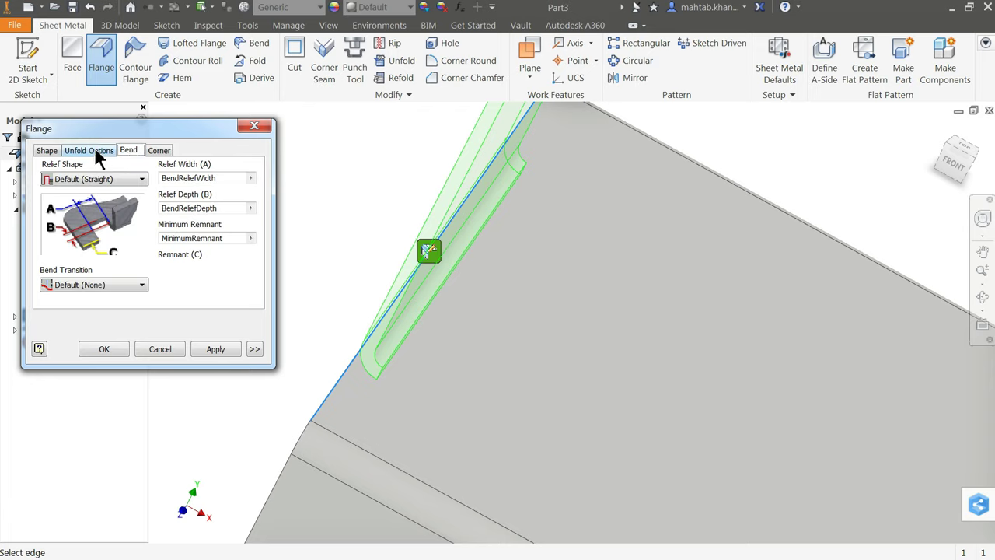
click(93, 154)
click(47, 150)
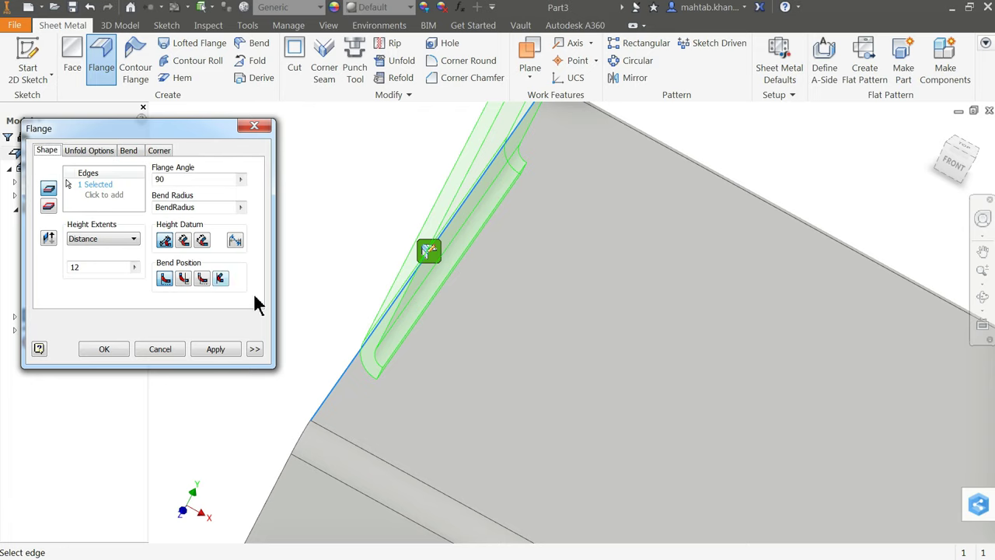
click(102, 350)
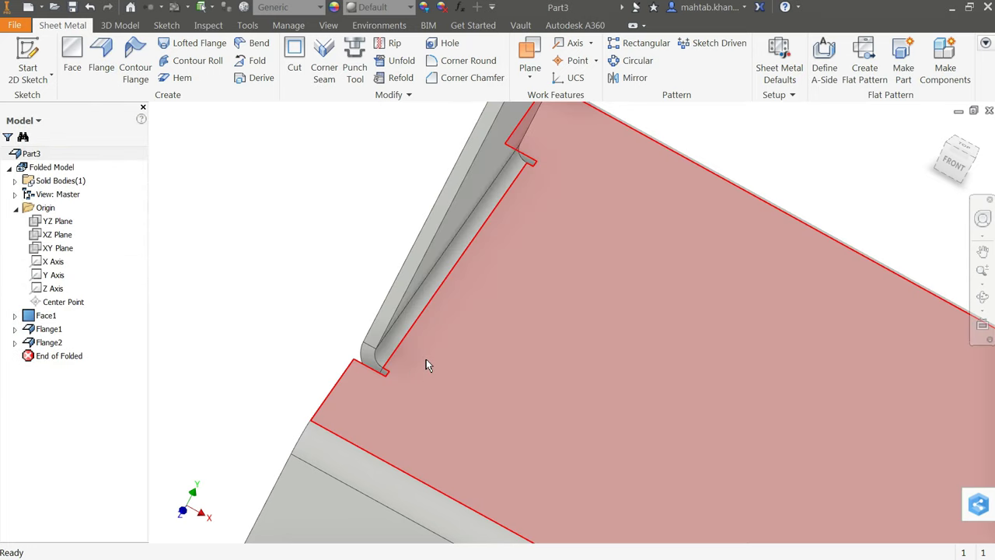
shift+middle_drag(425, 358, 371, 371)
key(F6)
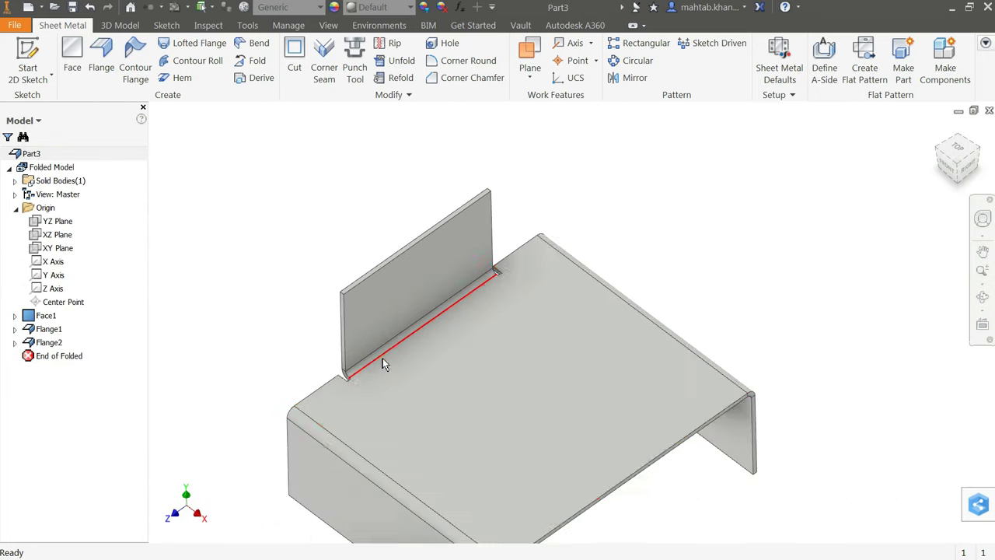
scroll(436, 334, down, 3)
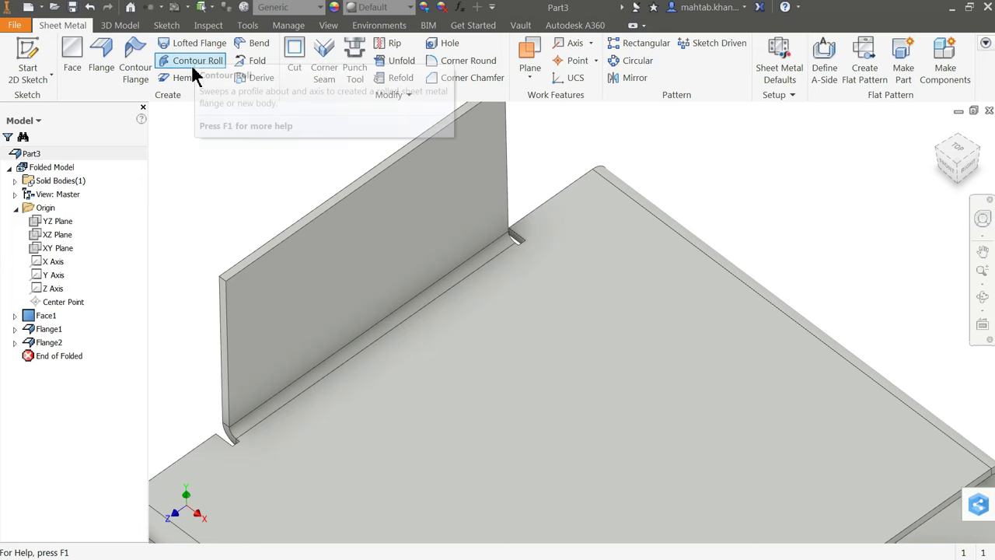
Start a hem on Flange2's top edge and flip its fold to the opposite side
click(182, 80)
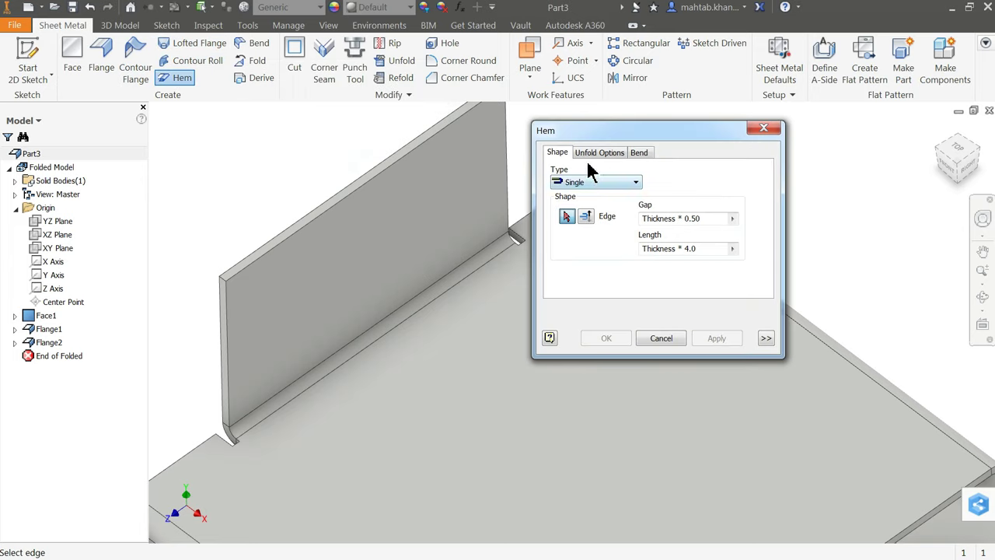
click(317, 221)
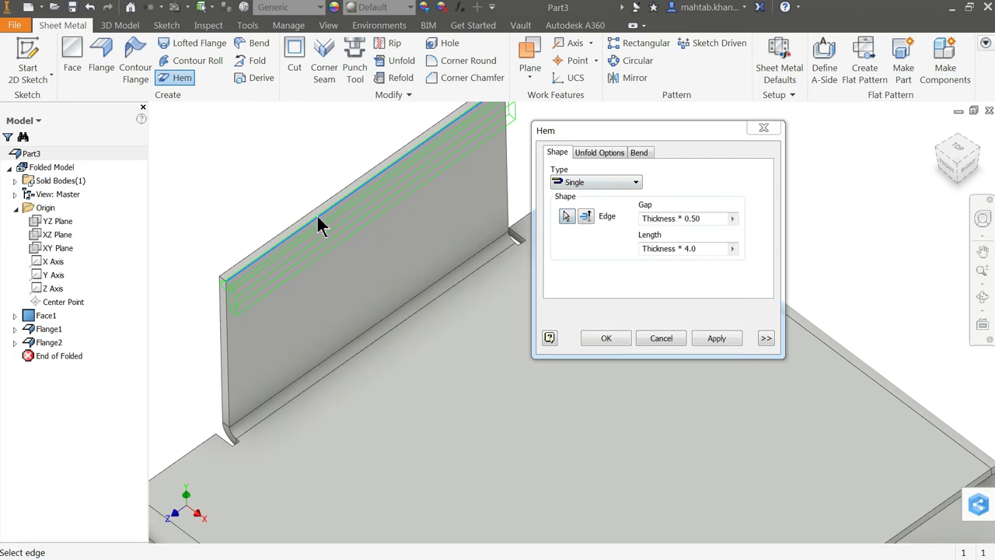
scroll(225, 306, up, 2)
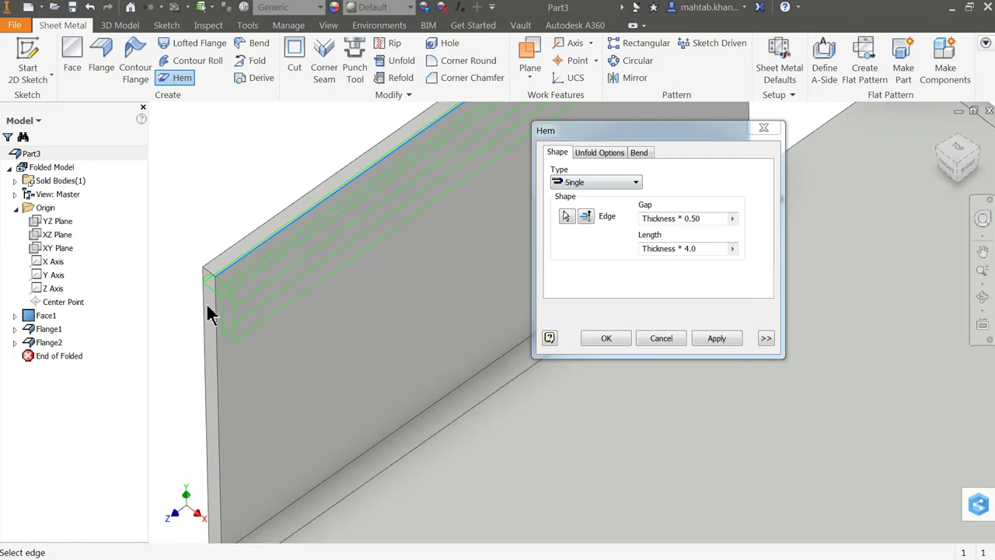
scroll(217, 307, up, 2)
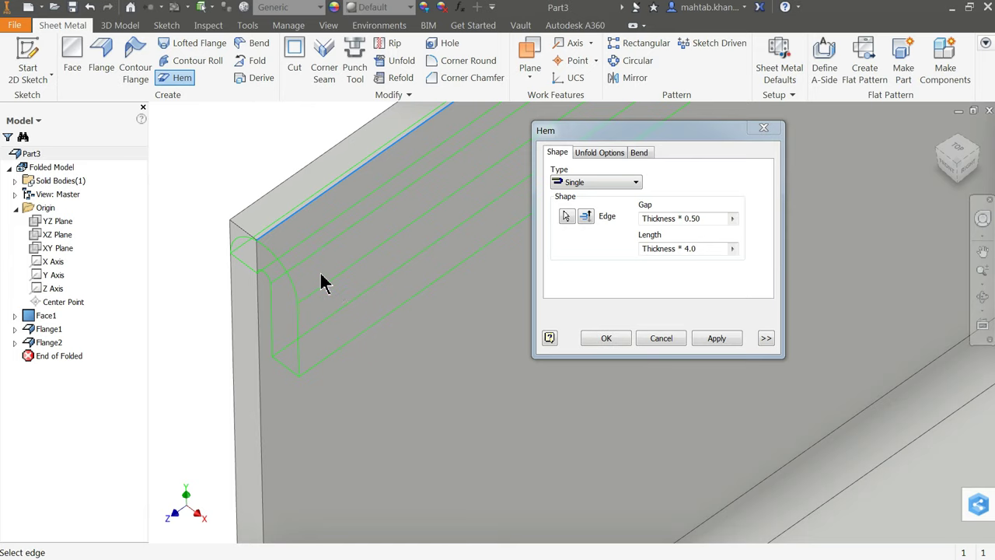
scroll(322, 282, up, 2)
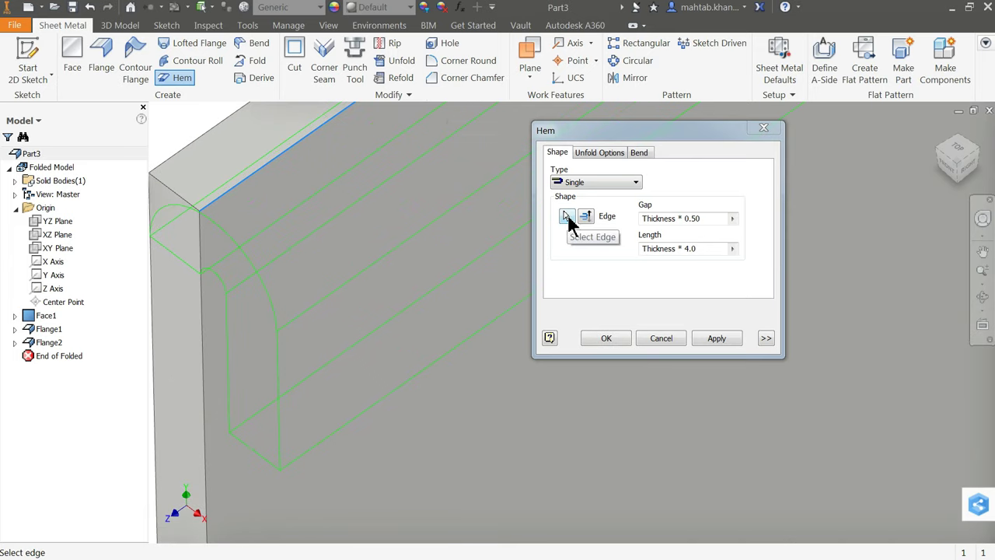
click(589, 222)
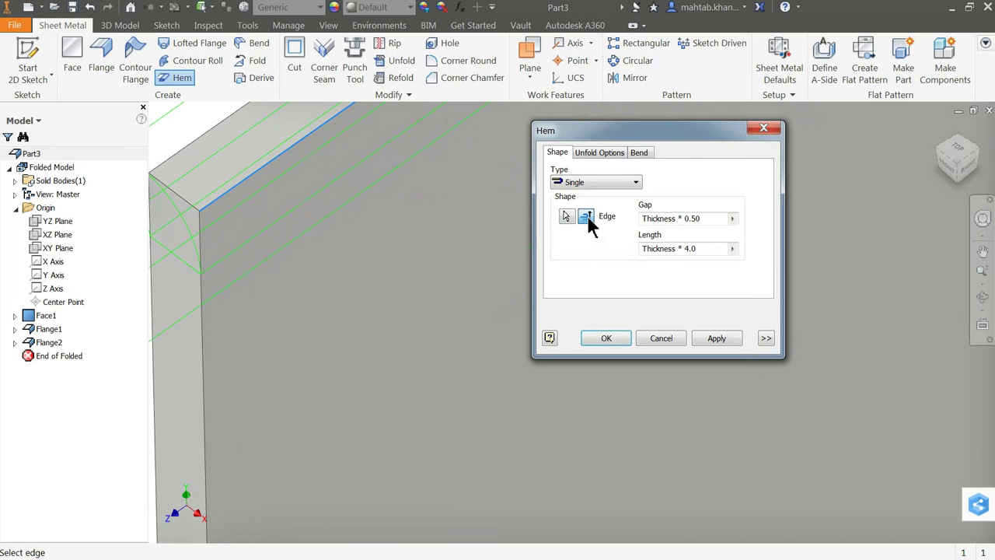
scroll(287, 303, down, 1)
scroll(226, 269, down, 1)
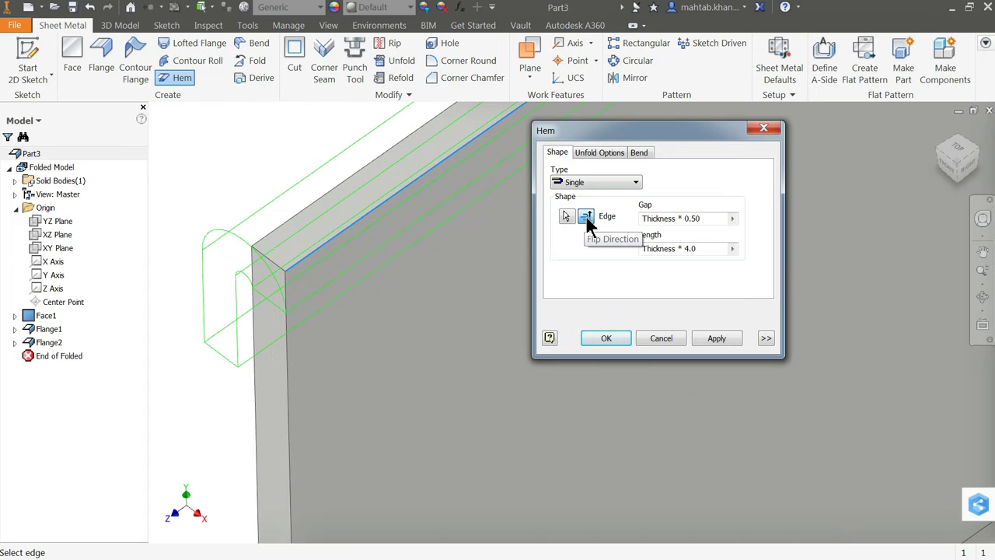
scroll(516, 262, down, 2)
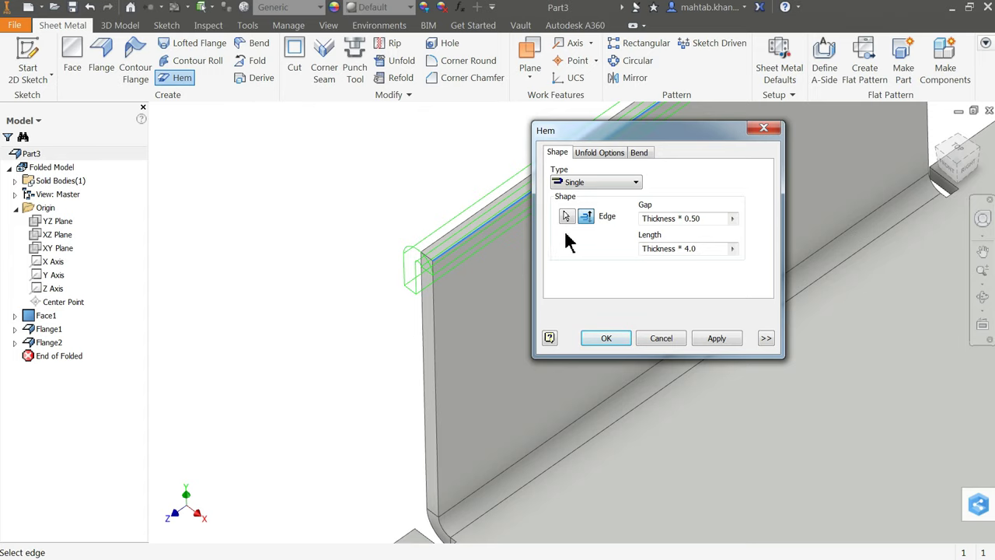
scroll(526, 249, up, 2)
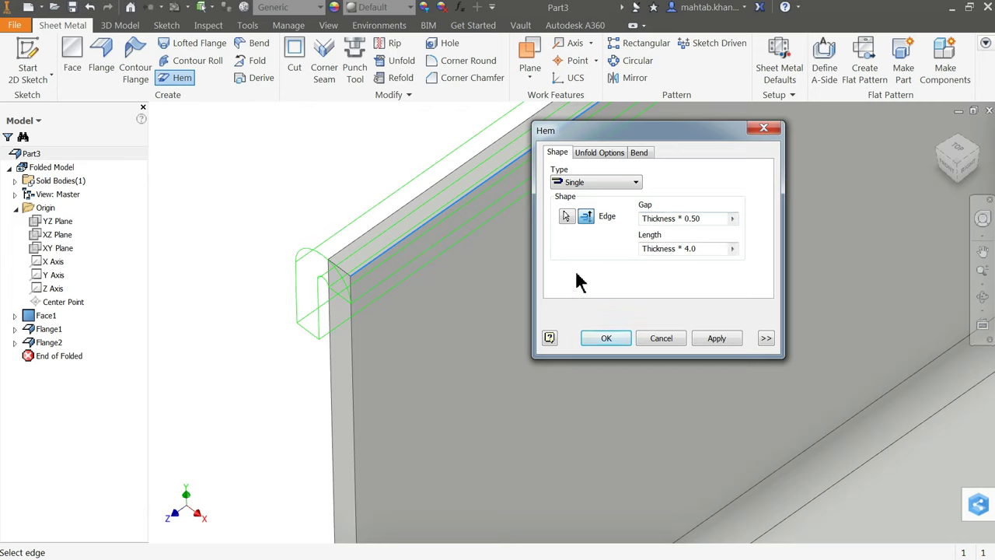
Set the hem Gap to Thickness * 1 and the Length to Thickness * 5
drag(706, 218, 689, 221)
text(1)
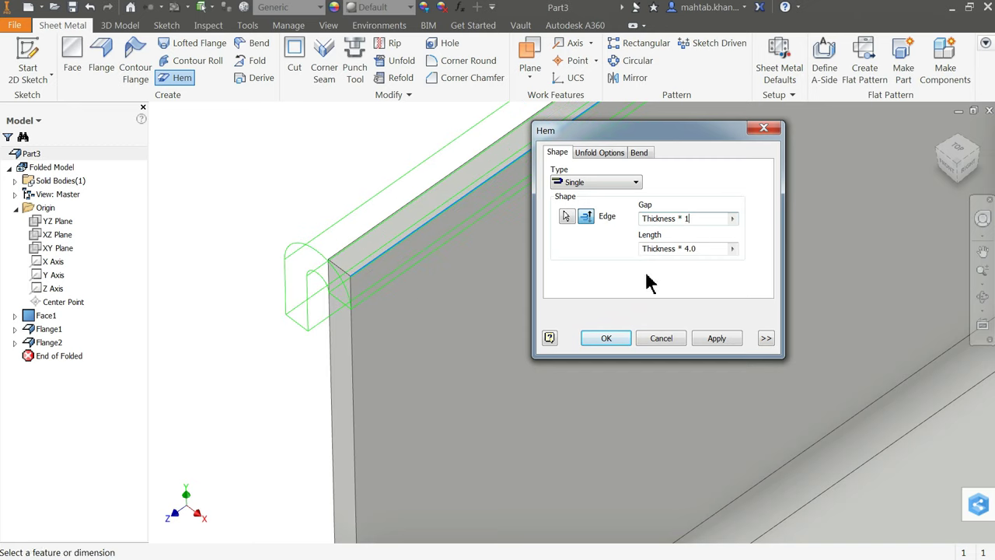
drag(699, 249, 689, 250)
text(10)
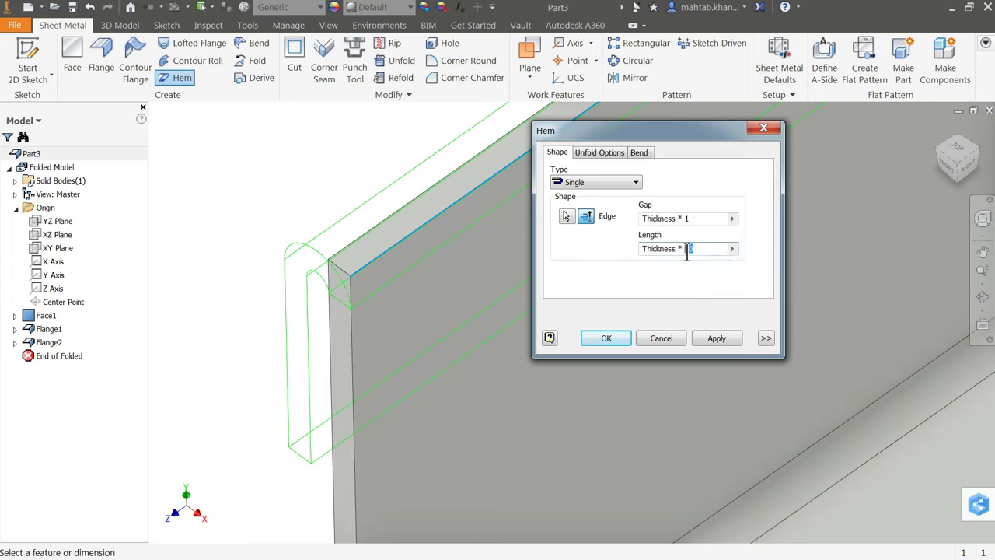
text(5)
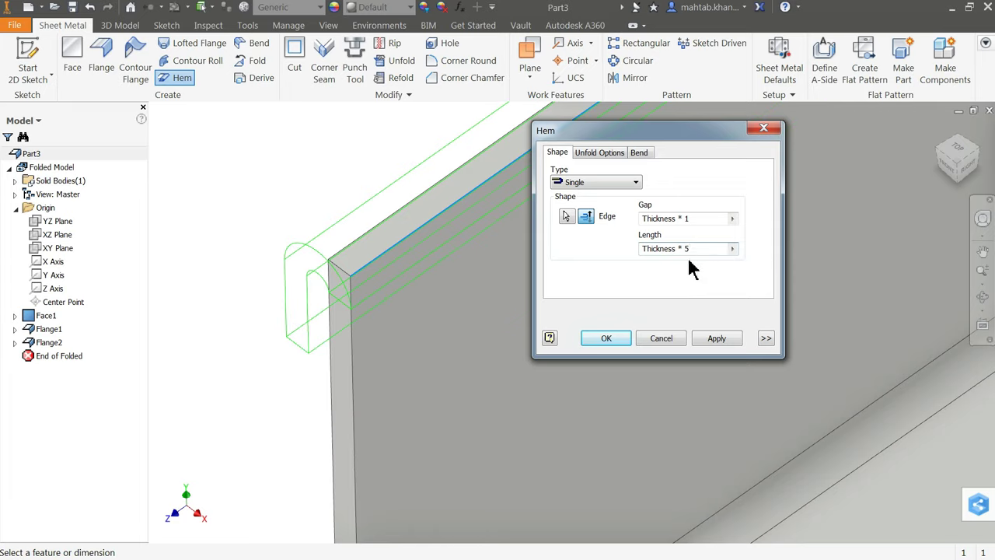
Preview the Double, Rolled and Teardrop hem types
click(607, 187)
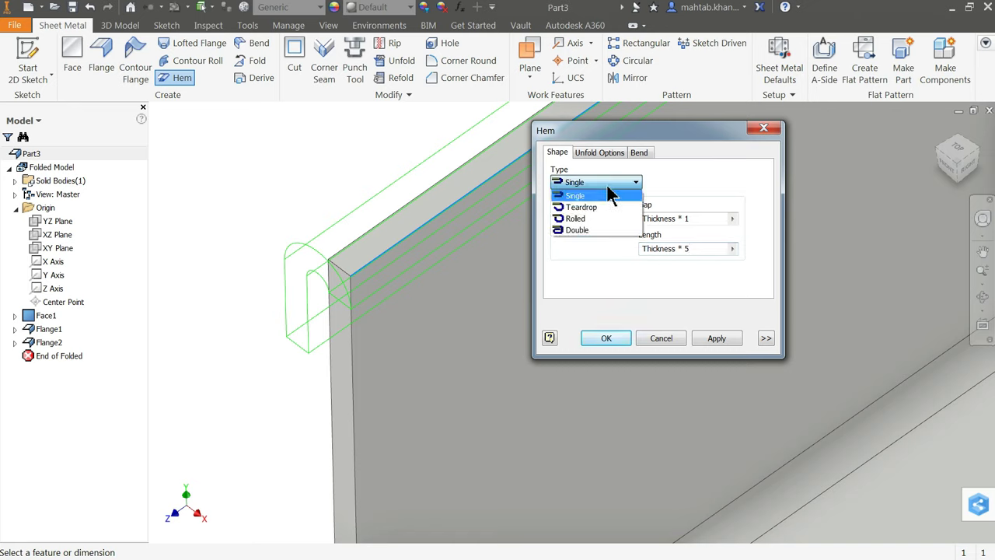
click(579, 230)
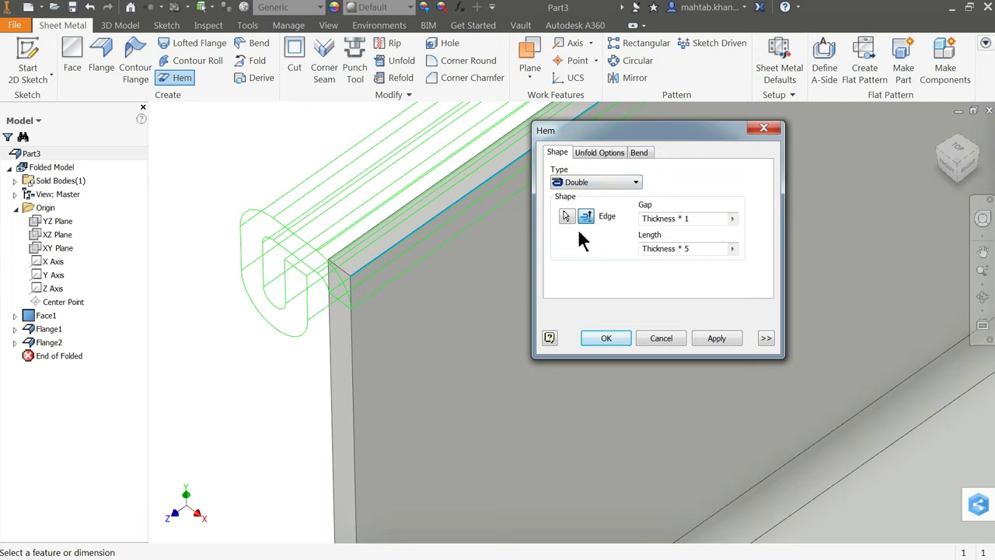
click(583, 185)
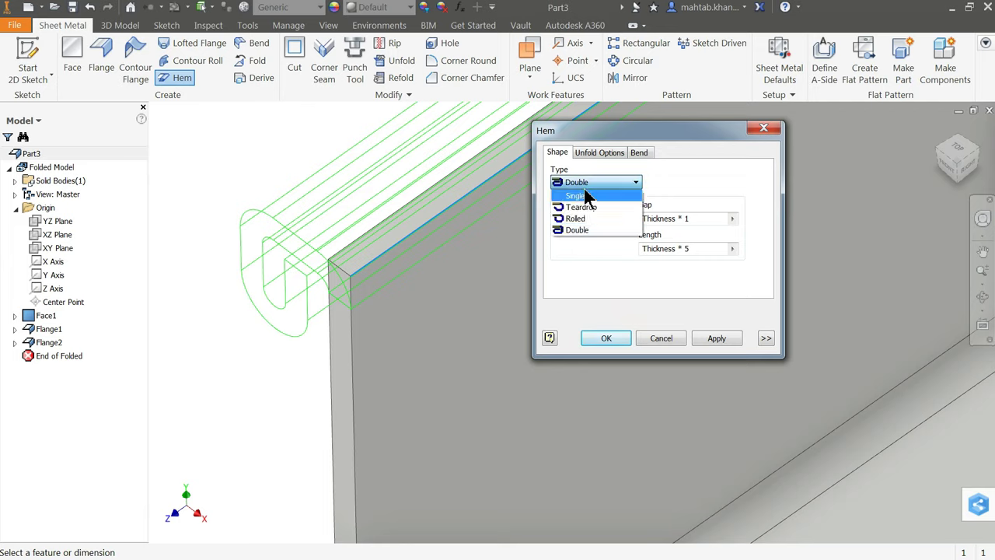
click(579, 221)
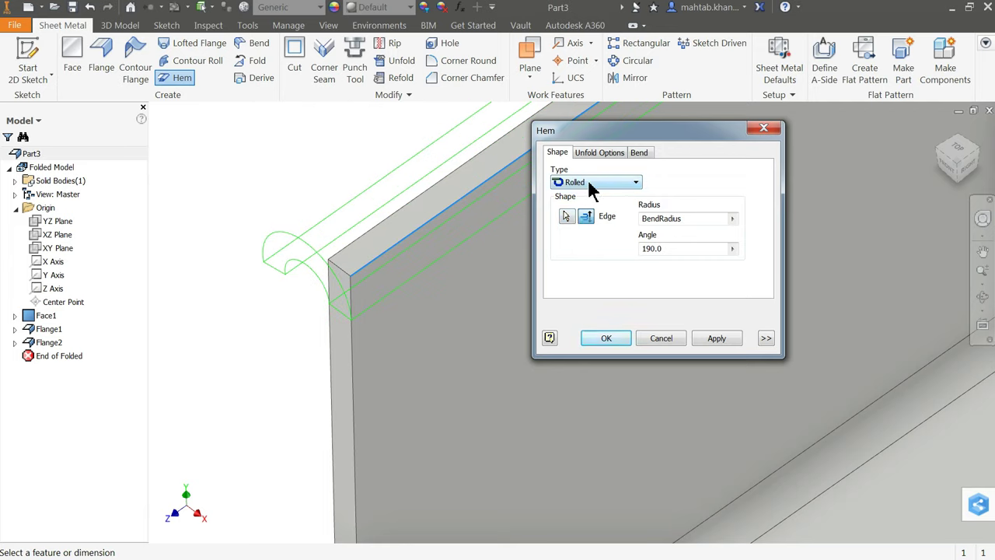
click(590, 184)
click(587, 210)
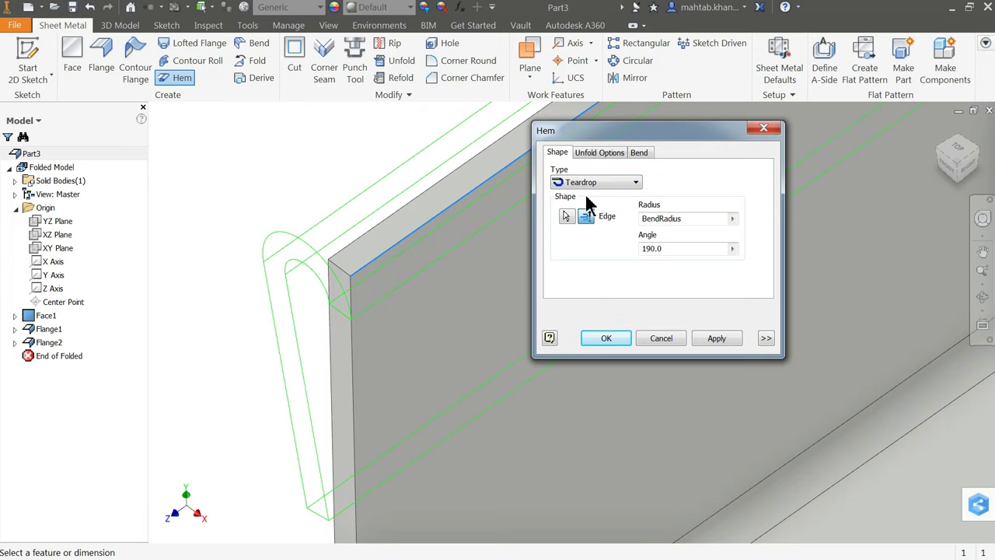
Switch back to a Single hem and flip its fold to the other side
click(593, 185)
click(576, 197)
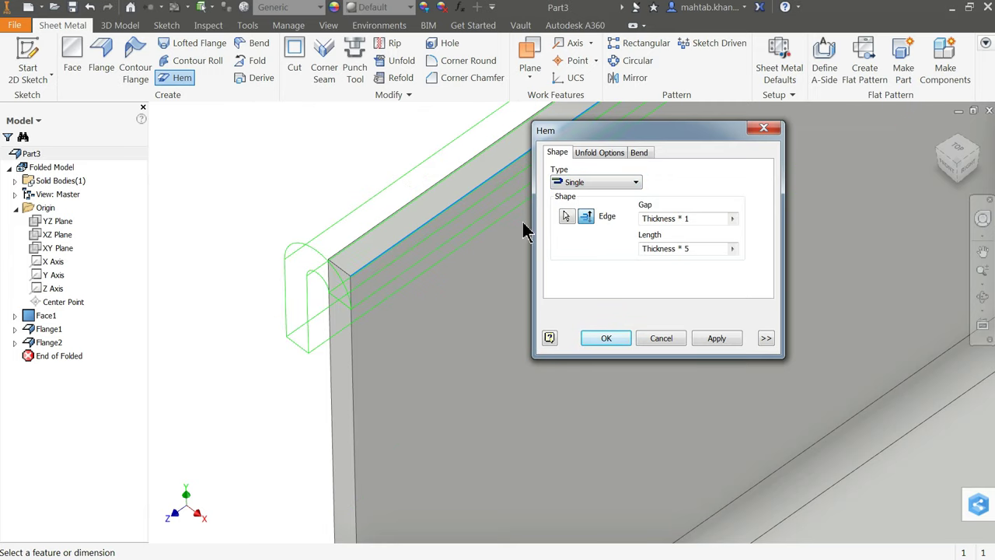
scroll(391, 304, down, 2)
scroll(391, 305, down, 2)
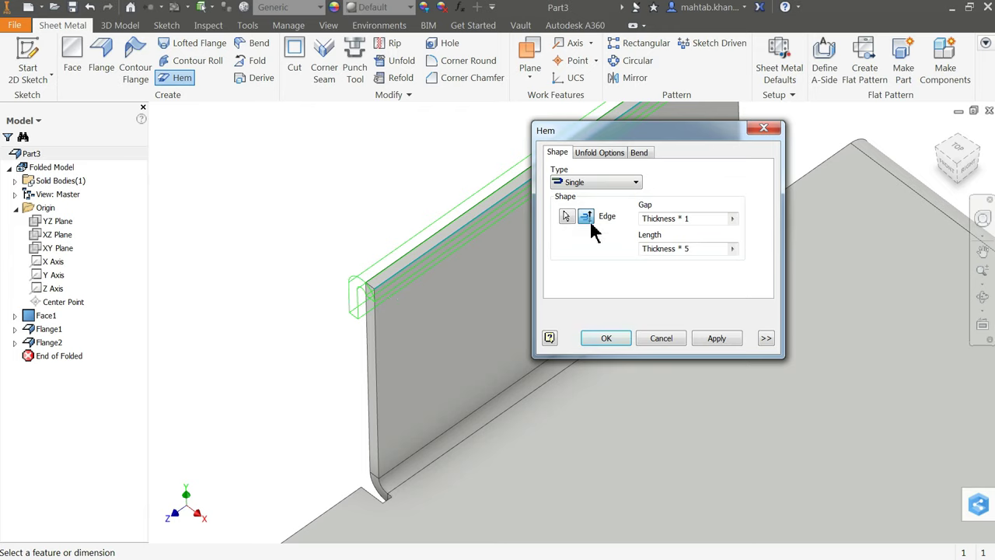
click(587, 218)
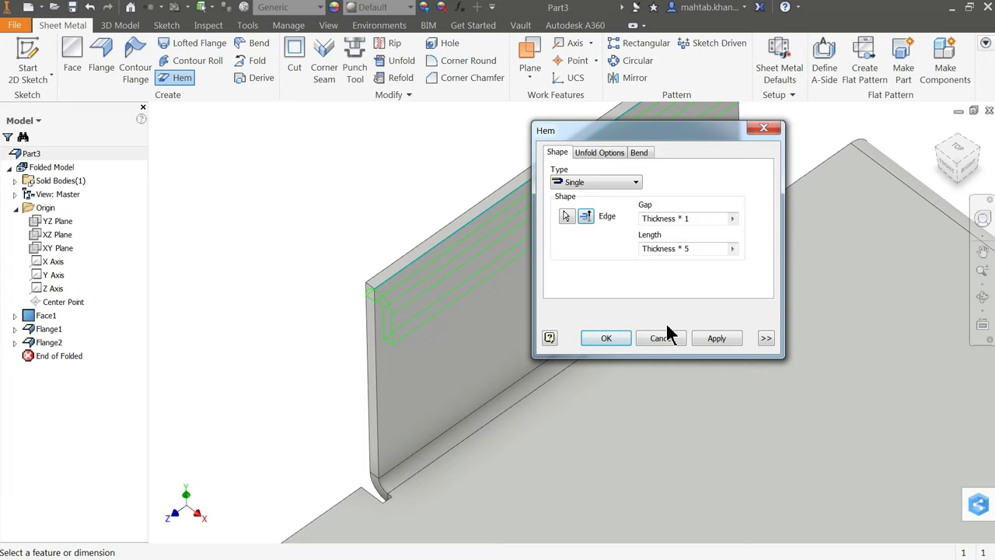
Apply the single hem on Flange2's top edge, adding Hem1 to the model tree
click(606, 337)
scroll(538, 326, up, 3)
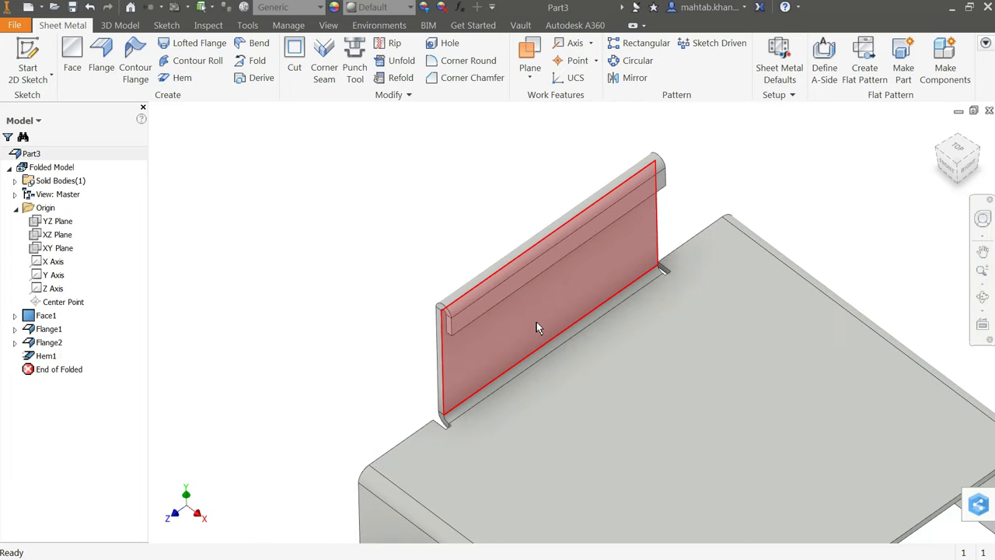